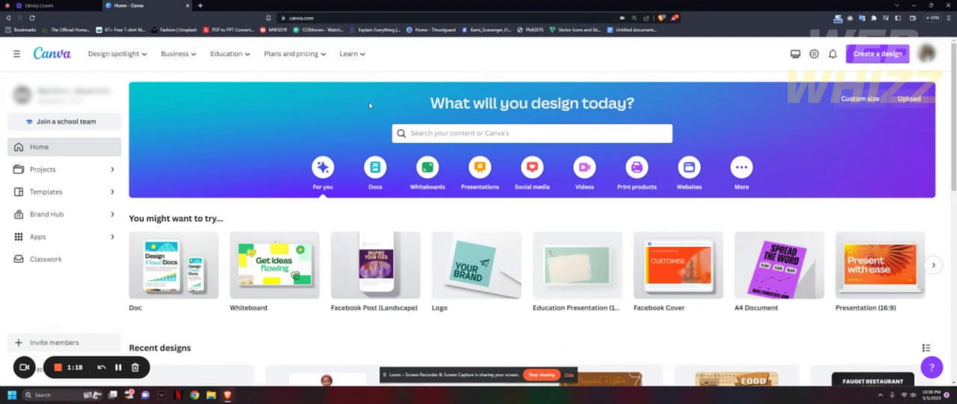
# Search the templates for "menu" and browse the ready-made menu designs.
pyautogui.click(422, 138)
pyautogui.write('med')
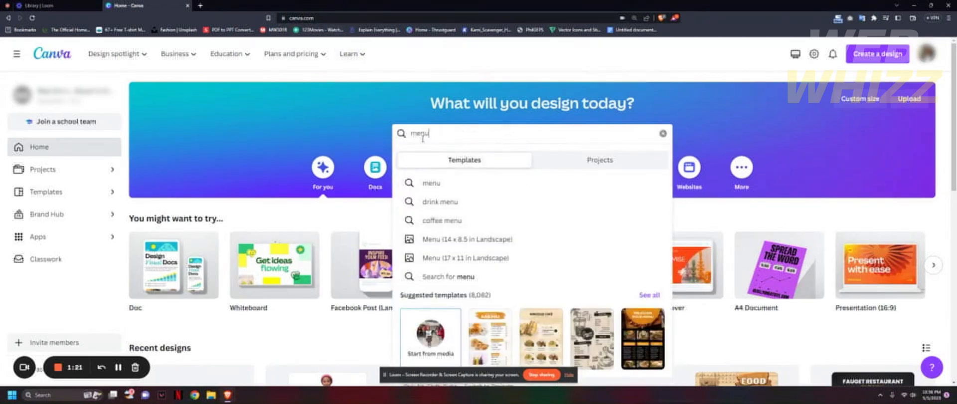
pyautogui.click(478, 188)
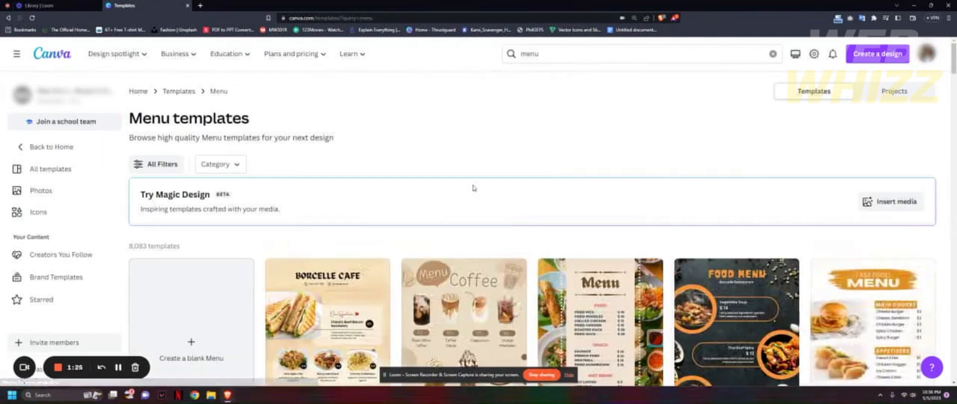
pyautogui.scroll(-7, 431, 244)
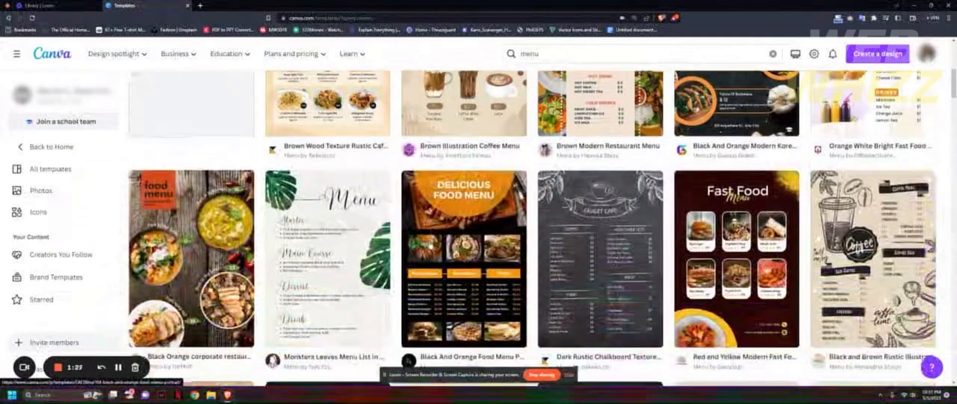
pyautogui.scroll(-4, 464, 199)
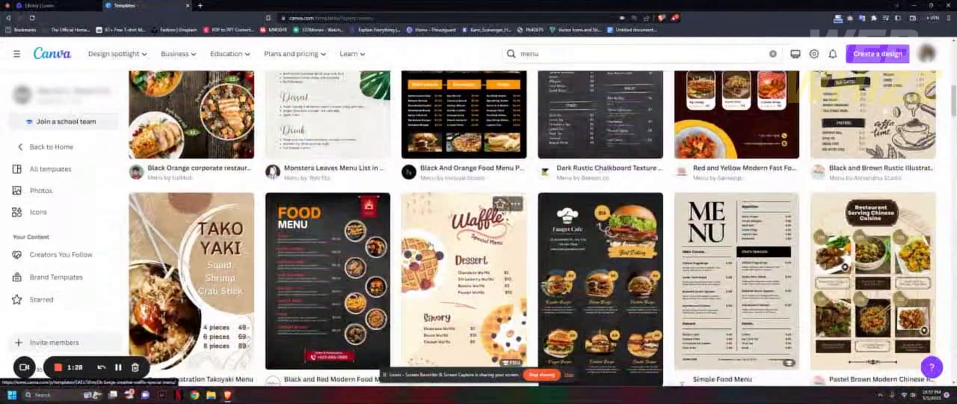
pyautogui.scroll(-5, 431, 244)
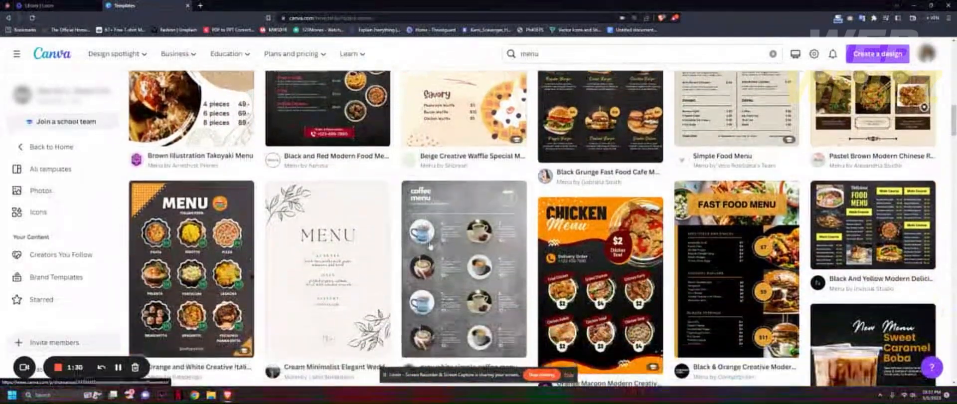
pyautogui.scroll(-2, 431, 246)
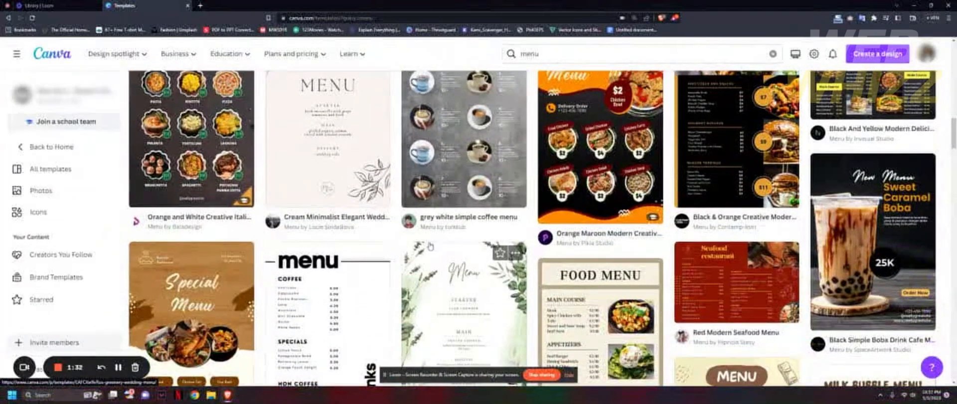
pyautogui.scroll(6, 429, 246)
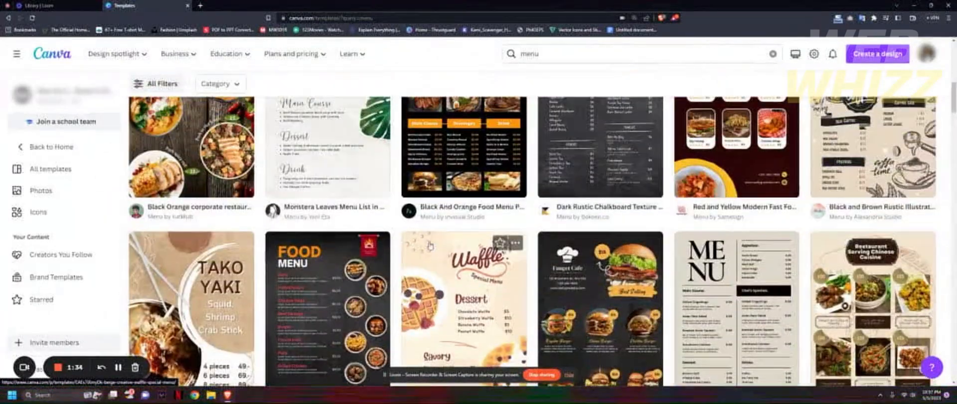
pyautogui.scroll(8, 429, 246)
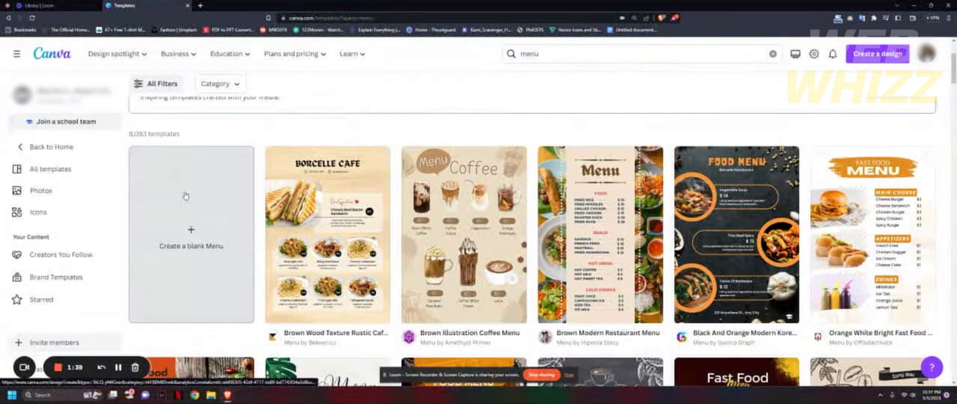
# Return to the home page and create a blank menu in the Menu (14 x 8.5 in Landscape) format.
pyautogui.click(8, 18)
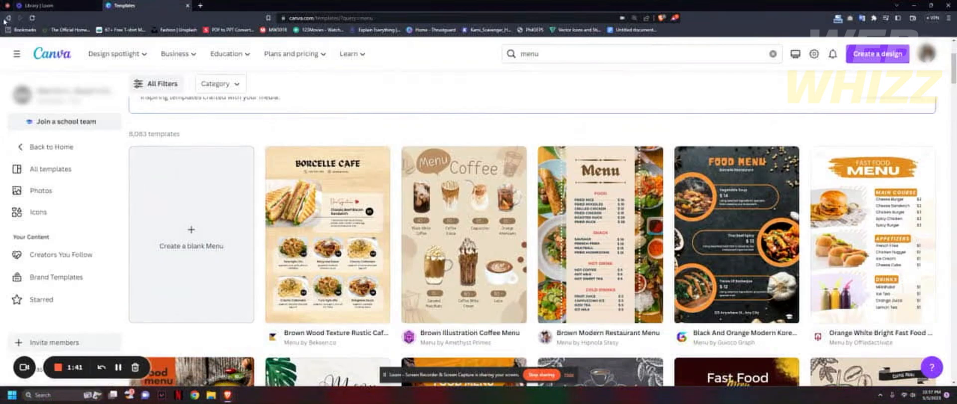
pyautogui.click(456, 135)
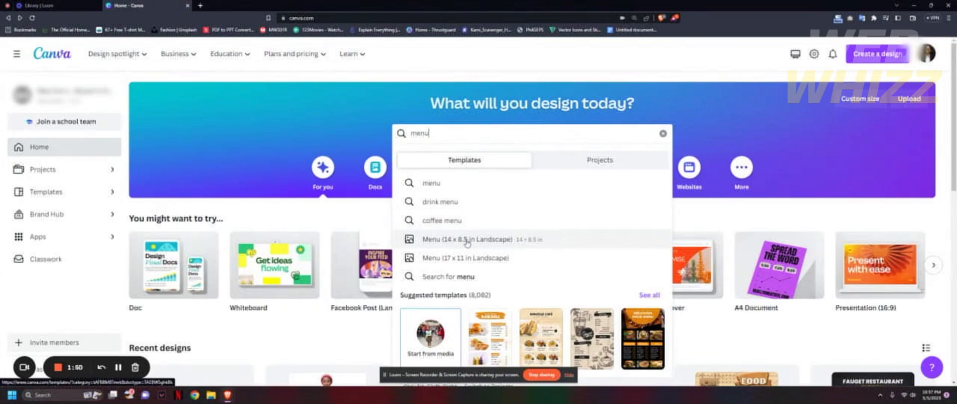
pyautogui.click(467, 239)
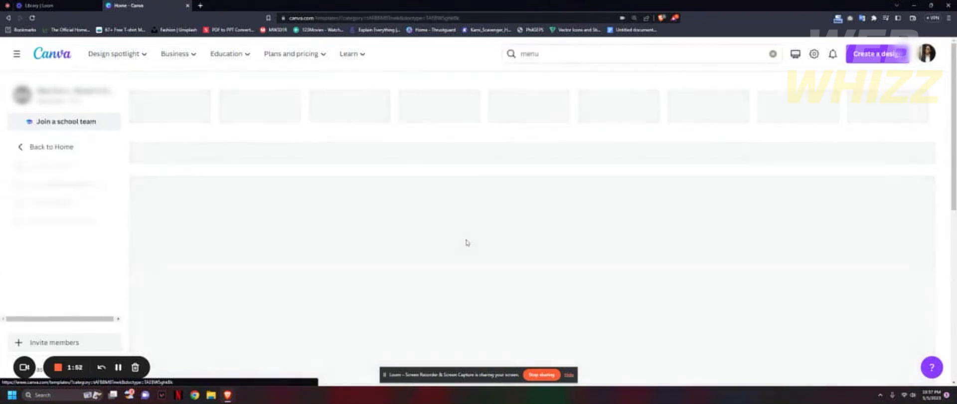
pyautogui.scroll(-3, 377, 264)
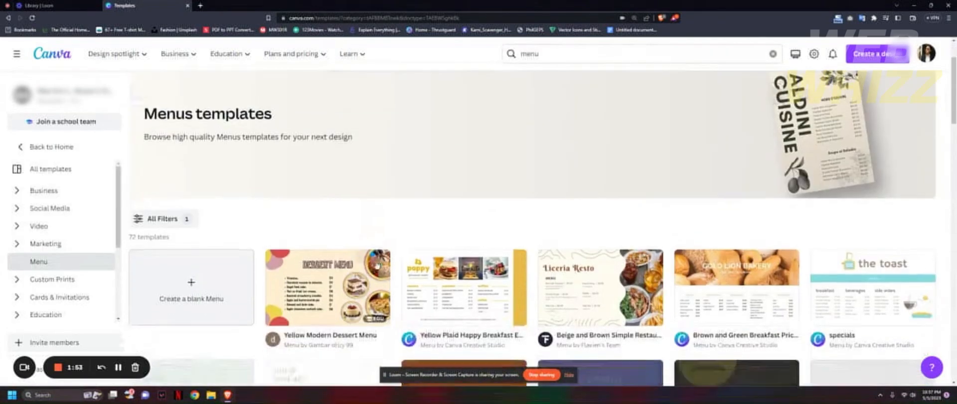
pyautogui.click(205, 225)
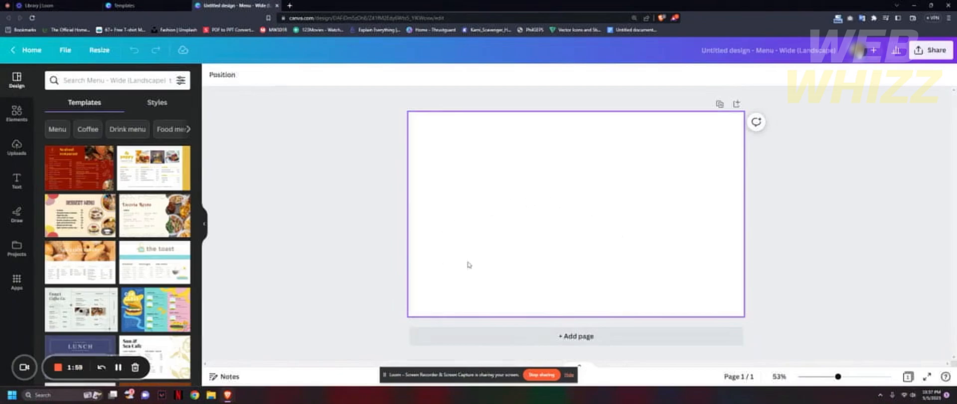
# Set the page background to the 90° linear gradient from #fff7ad to #ffa9f9.
pyautogui.click(205, 225)
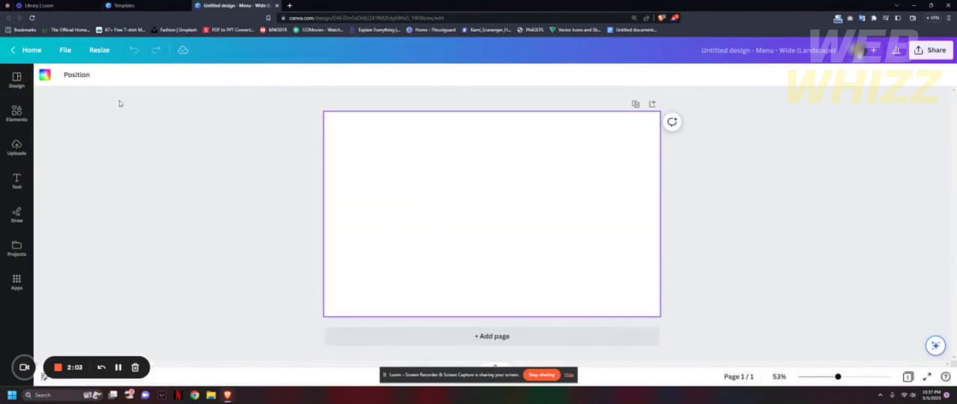
pyautogui.click(44, 75)
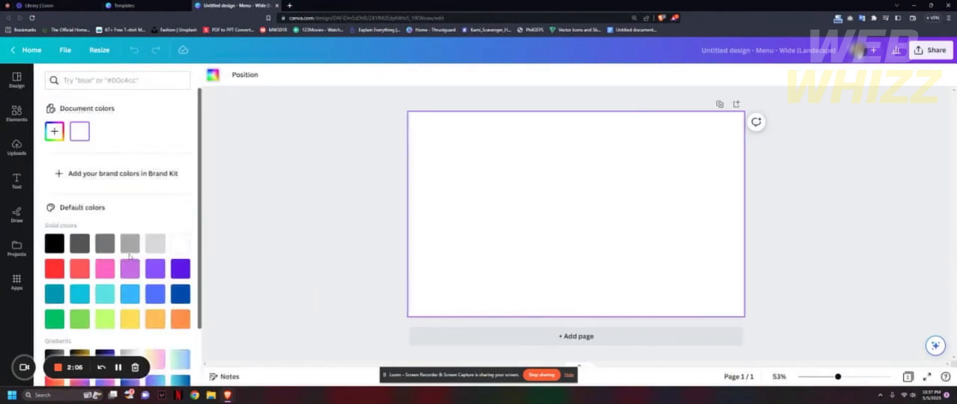
pyautogui.scroll(-3, 129, 256)
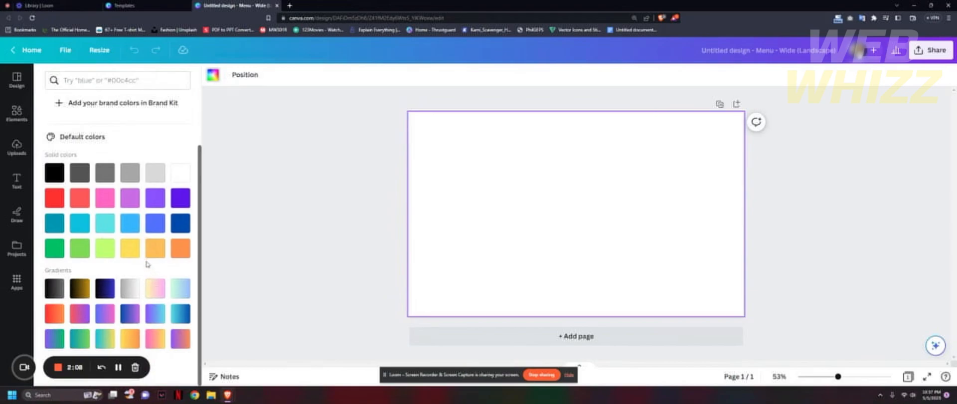
pyautogui.click(155, 289)
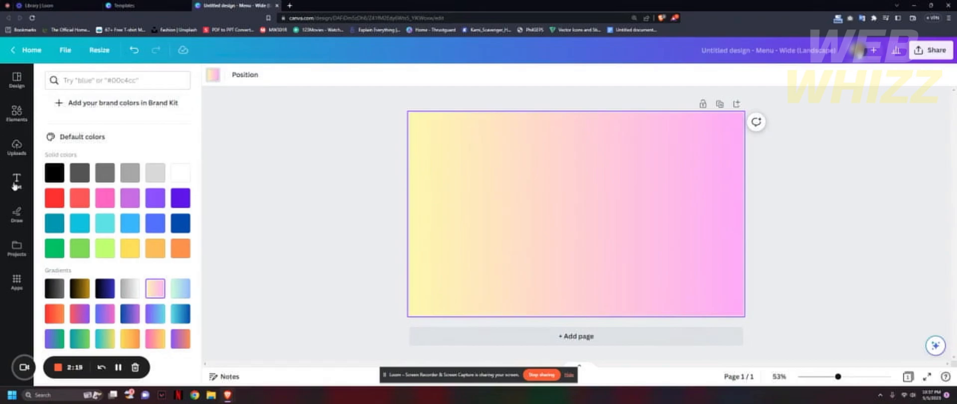
# Search the elements for "desserts" and browse all matching graphics.
pyautogui.click(17, 112)
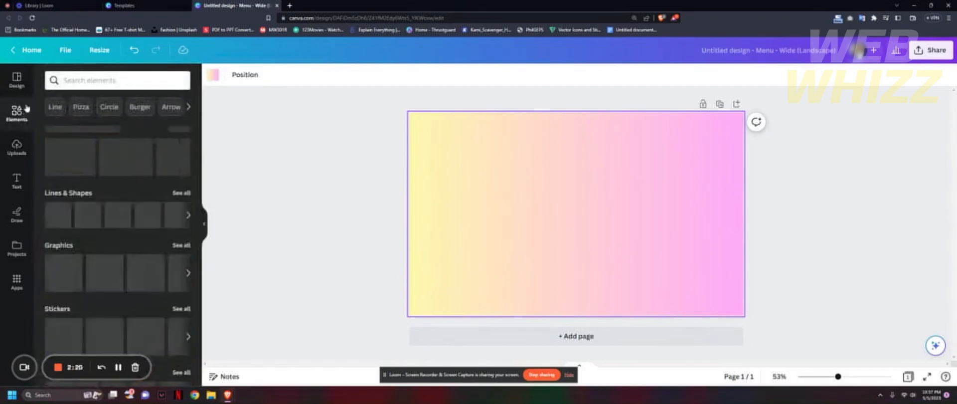
pyautogui.click(113, 83)
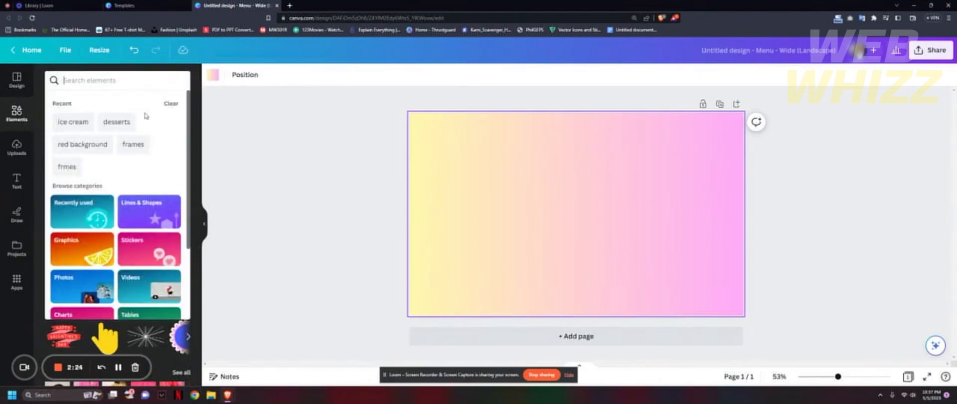
pyautogui.click(220, 154)
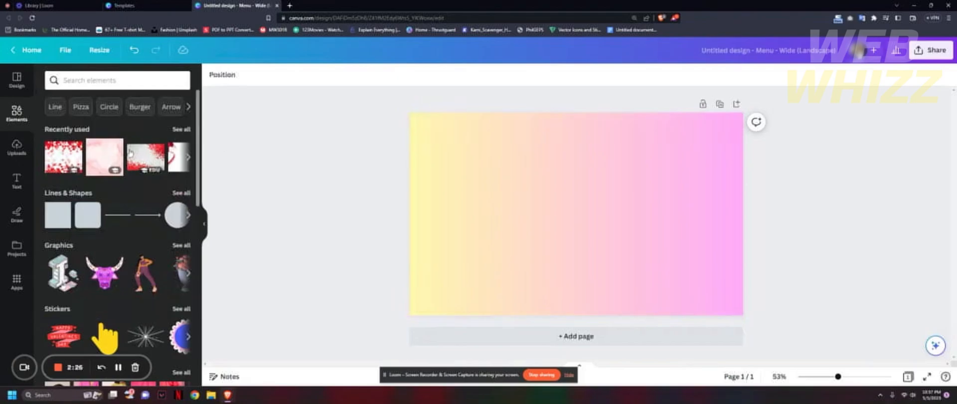
pyautogui.click(132, 84)
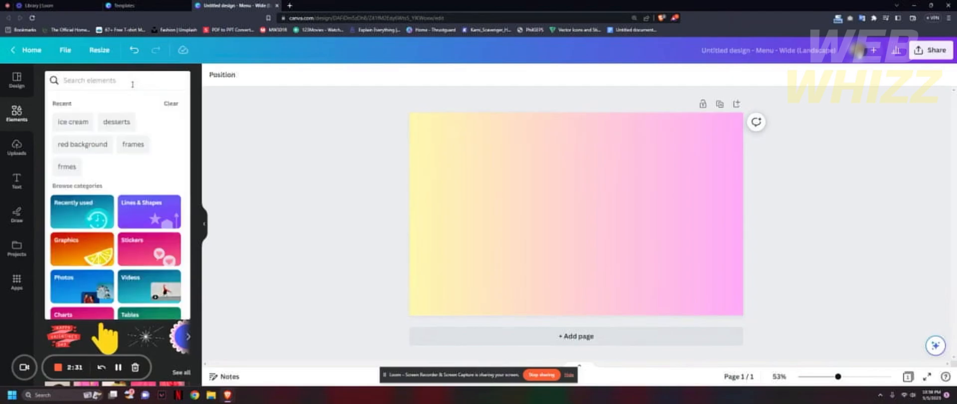
pyautogui.write('dess')
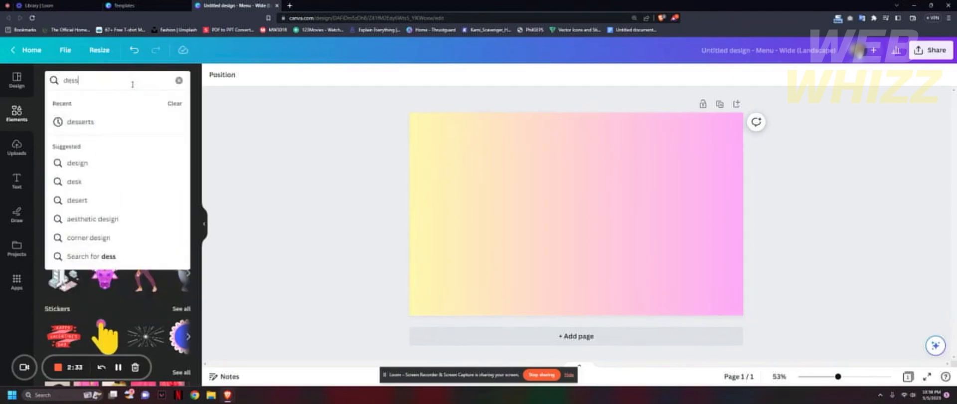
pyautogui.write('erts')
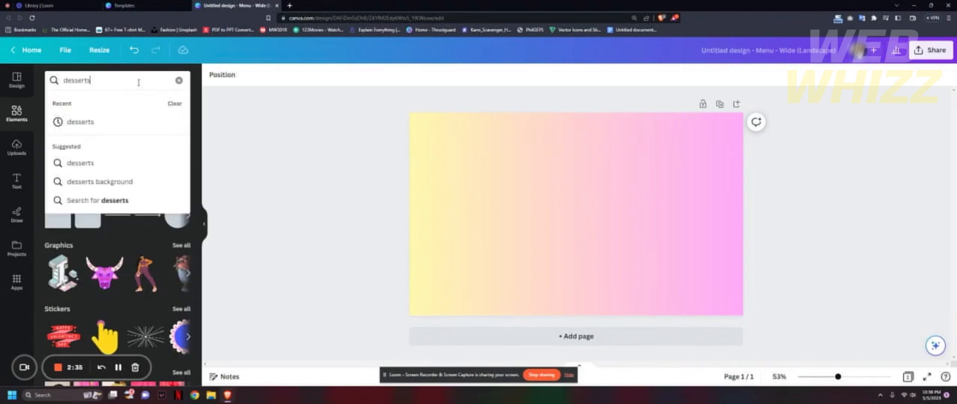
pyautogui.press('Return')
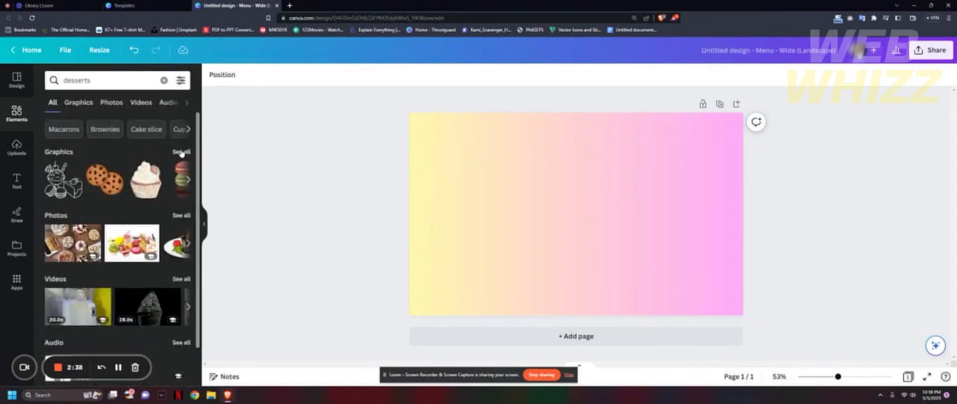
pyautogui.click(181, 153)
pyautogui.scroll(-5, 149, 197)
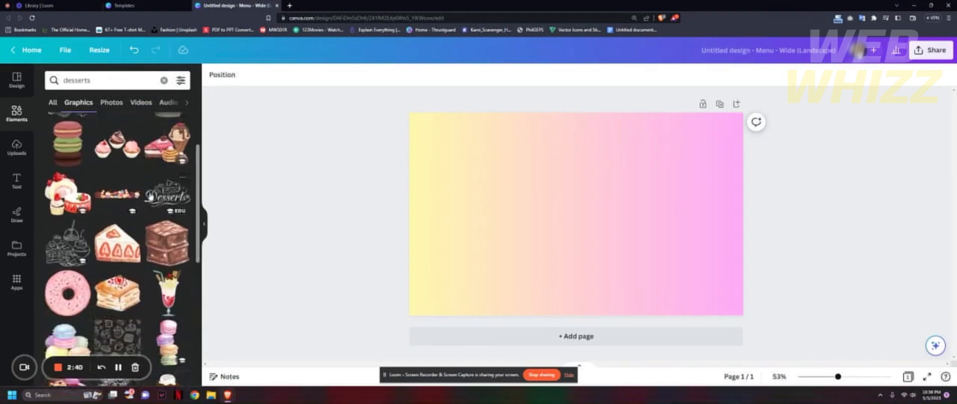
pyautogui.scroll(-3, 150, 196)
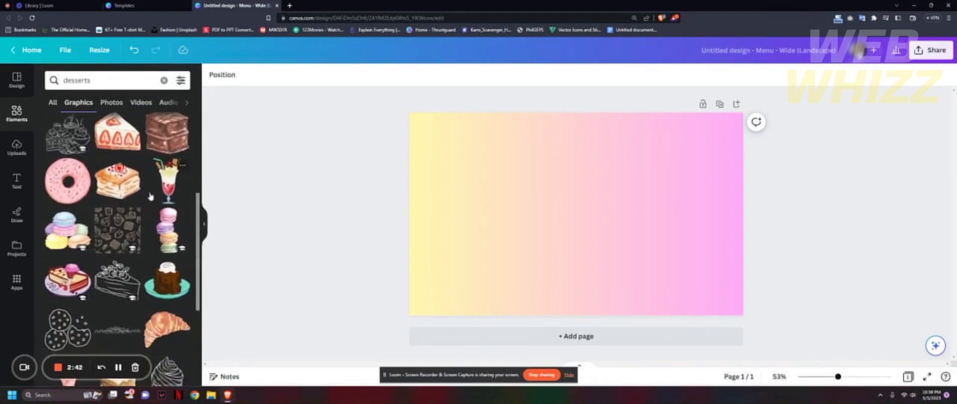
pyautogui.scroll(-1, 150, 195)
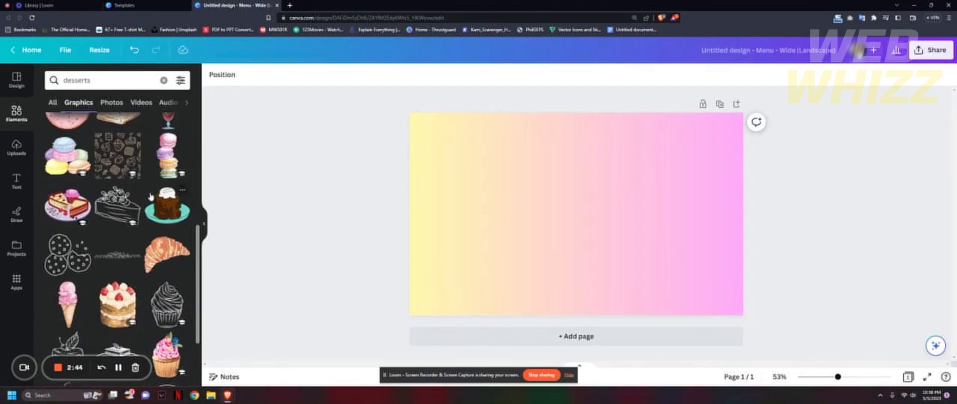
# Search the elements for "ice cream" and add the graphic of a bowl with pink, yellow and orange scoops to the page.
pyautogui.click(164, 81)
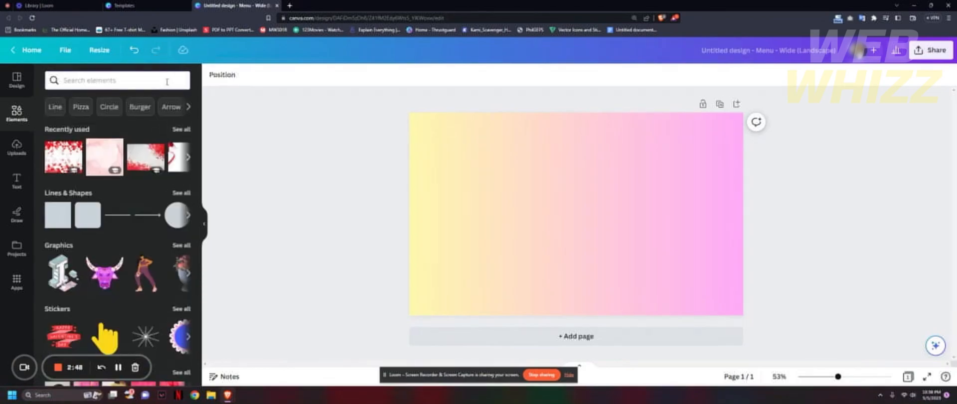
pyautogui.write('ice')
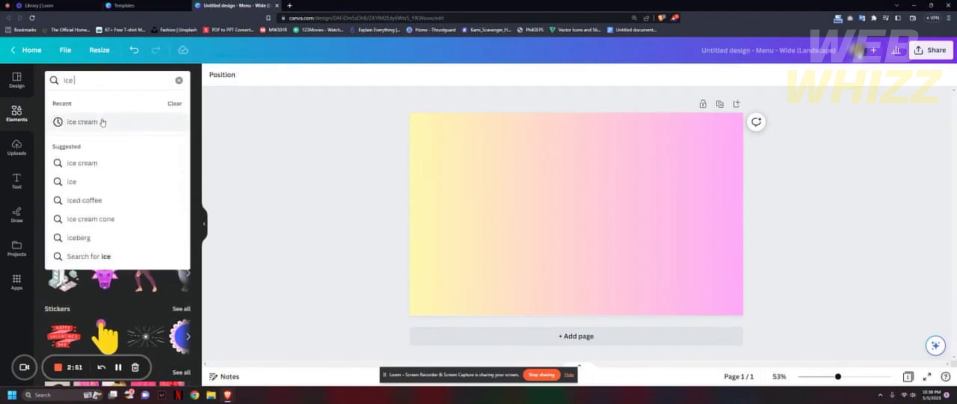
pyautogui.click(130, 121)
pyautogui.click(180, 151)
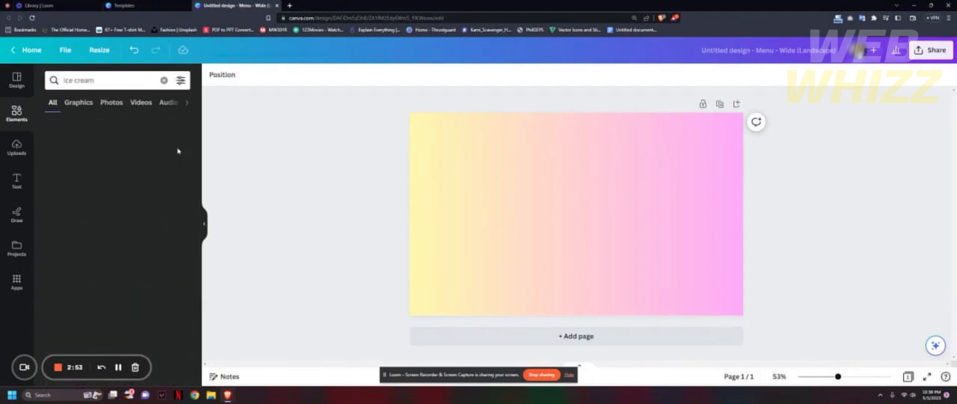
pyautogui.scroll(-3, 143, 222)
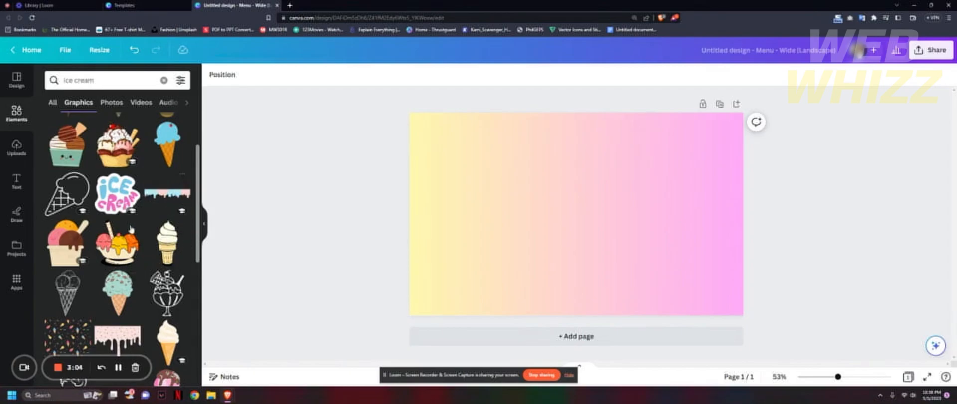
pyautogui.click(129, 251)
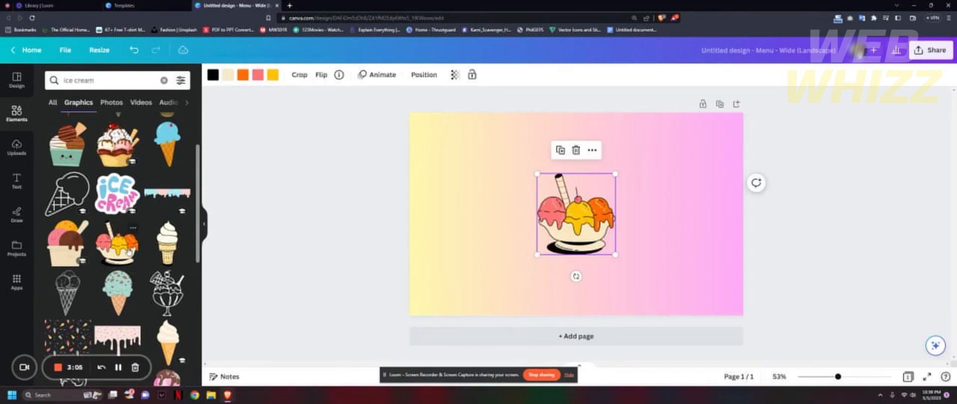
# Shrink the ice cream bowl graphic to about half its size and place it in the left part of the page.
pyautogui.moveTo(589, 236); pyautogui.dragTo(490, 221)
pyautogui.click(531, 253)
pyautogui.click(519, 240)
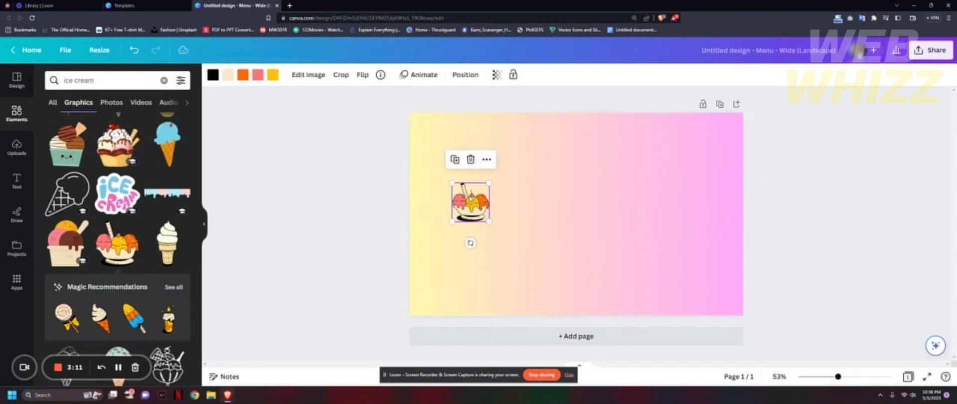
pyautogui.click(204, 224)
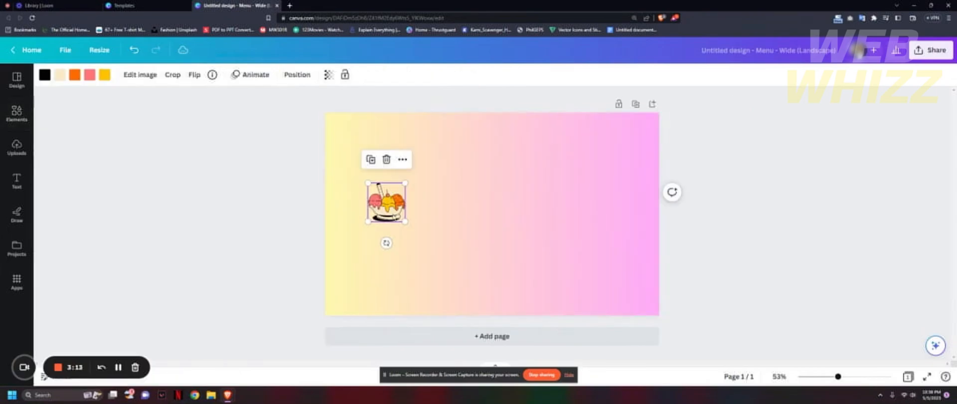
pyautogui.moveTo(394, 211); pyautogui.dragTo(402, 206)
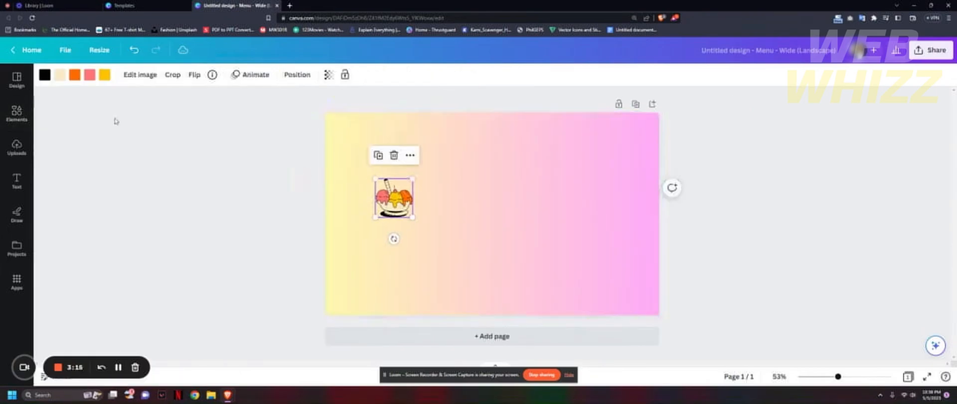
pyautogui.click(17, 180)
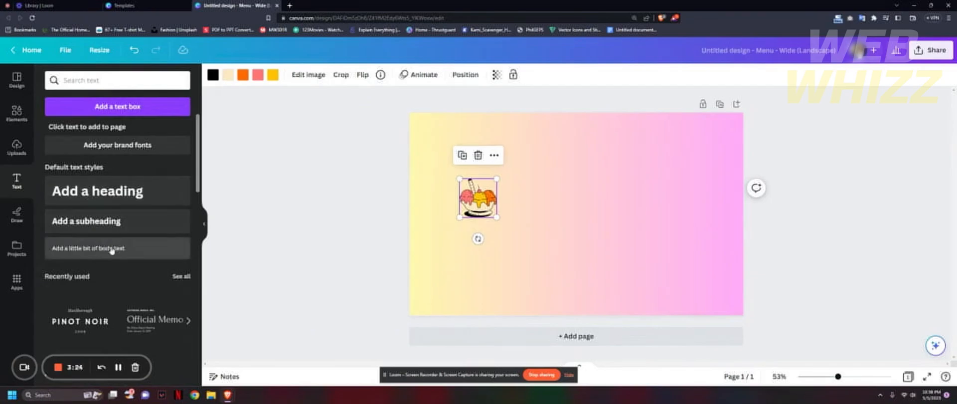
pyautogui.scroll(-3, 111, 249)
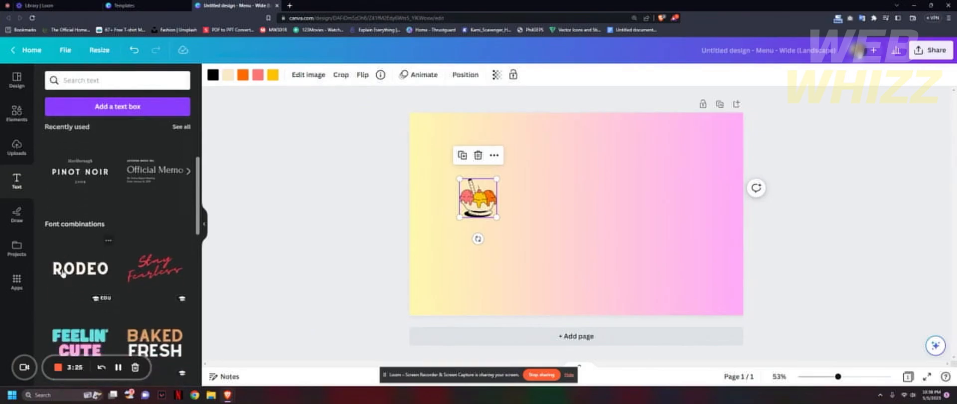
pyautogui.scroll(-3, 75, 248)
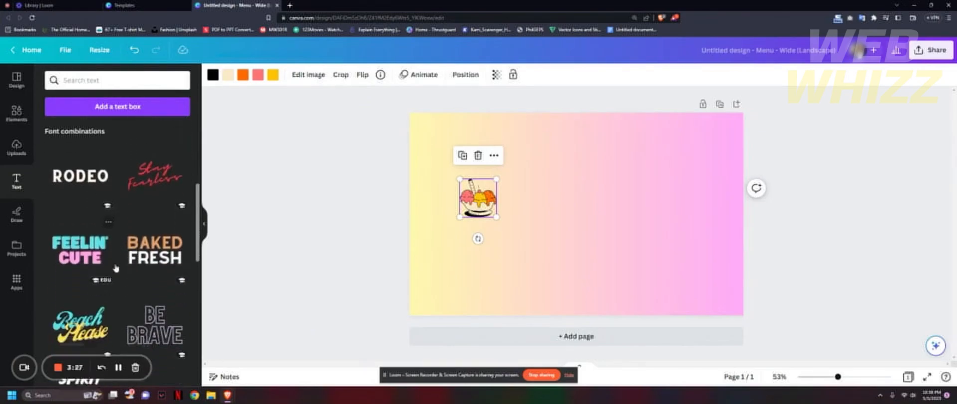
pyautogui.scroll(5, 115, 267)
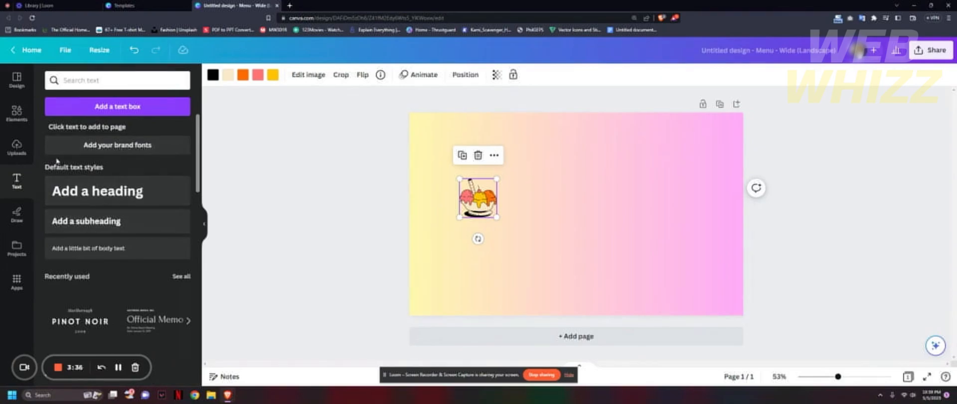
# Search the elements for "milkshake" and add the graphic of a red and a blue milkshake glass to the page.
pyautogui.click(23, 124)
pyautogui.scroll(3, 105, 172)
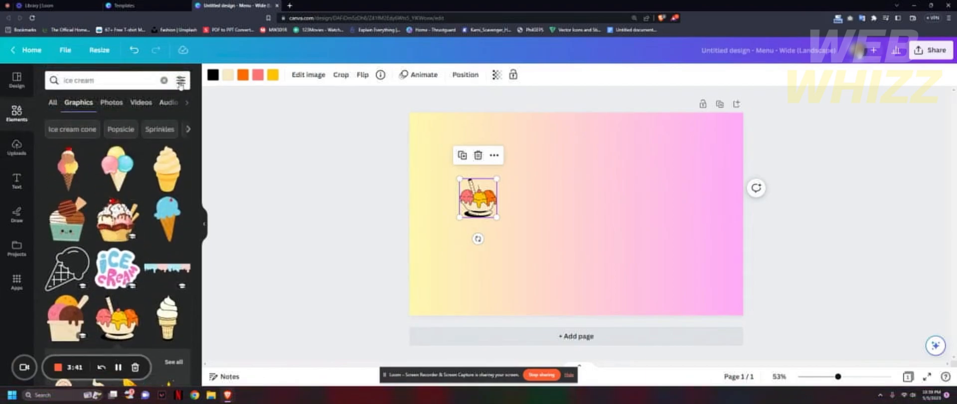
pyautogui.click(162, 81)
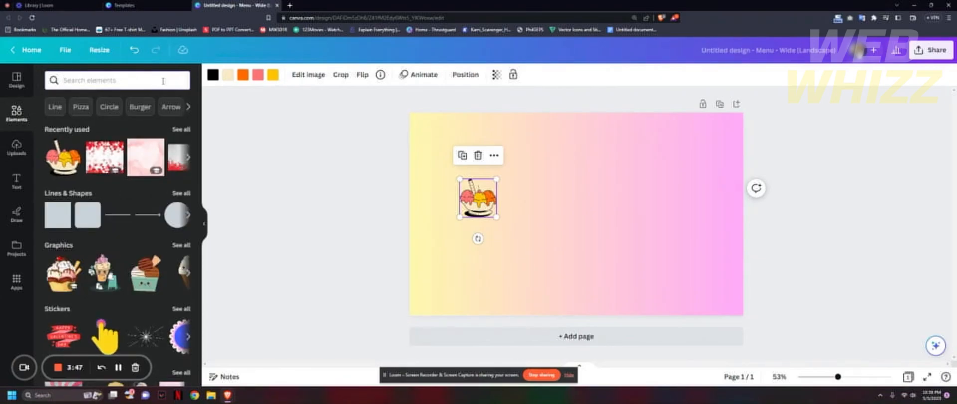
pyautogui.write('milks')
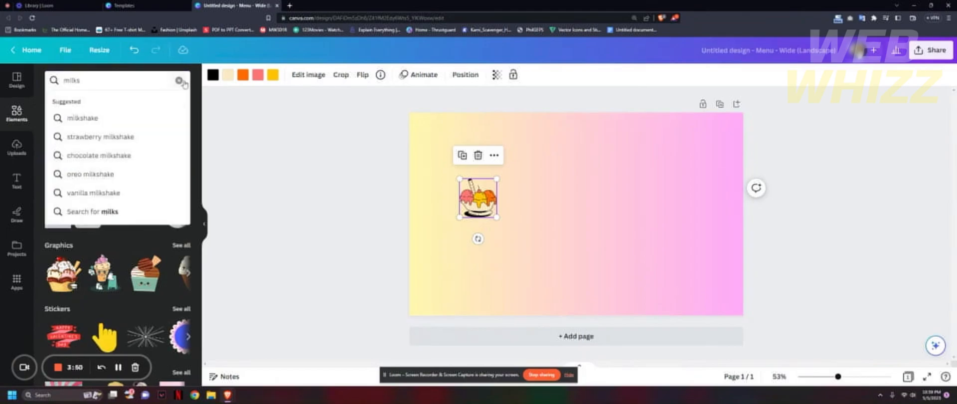
pyautogui.click(128, 118)
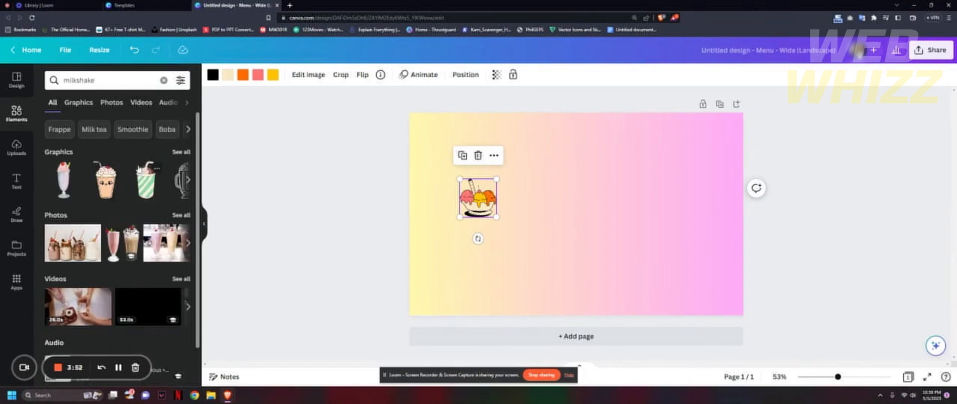
pyautogui.click(182, 152)
pyautogui.scroll(-3, 139, 221)
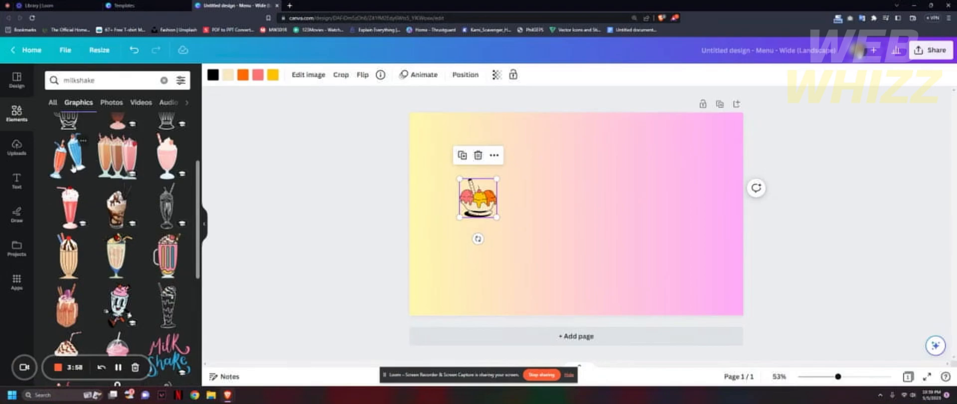
pyautogui.click(73, 168)
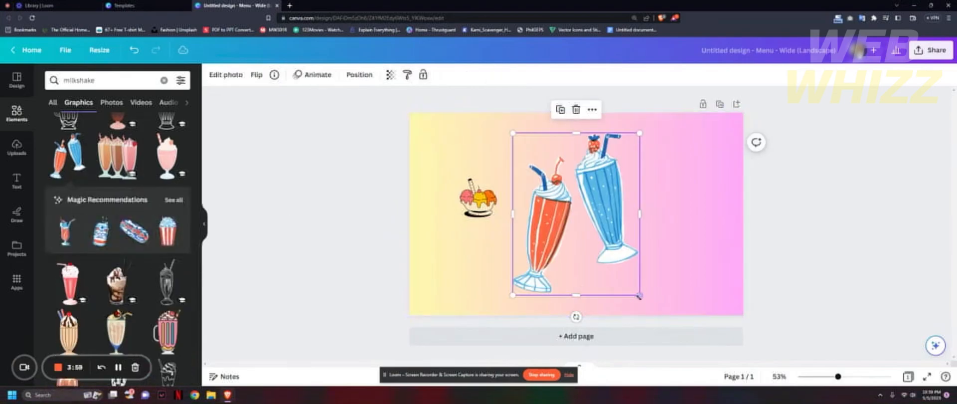
# Shrink the milkshake graphic to about the width of the ice cream bowl and place it directly below the bowl.
pyautogui.moveTo(640, 295); pyautogui.dragTo(556, 188)
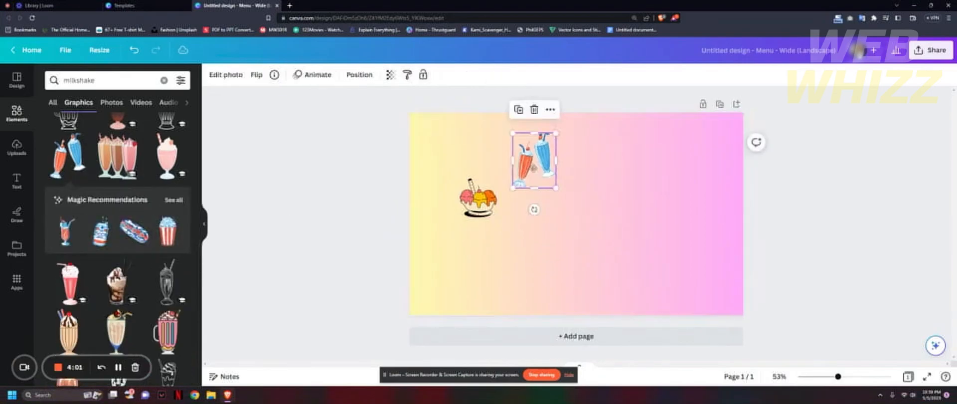
pyautogui.moveTo(536, 162); pyautogui.dragTo(480, 259)
pyautogui.moveTo(499, 285); pyautogui.dragTo(485, 253)
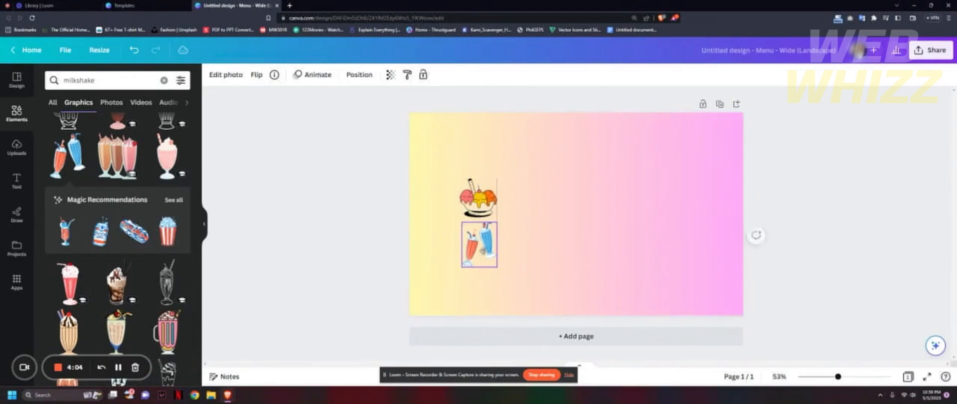
# Shift the ice cream bowl and the milkshake graphic slightly up and to the right, keeping them stacked in one column.
pyautogui.click(546, 228)
pyautogui.moveTo(471, 214); pyautogui.dragTo(474, 210)
pyautogui.click(487, 239)
pyautogui.moveTo(490, 230); pyautogui.dragTo(489, 230)
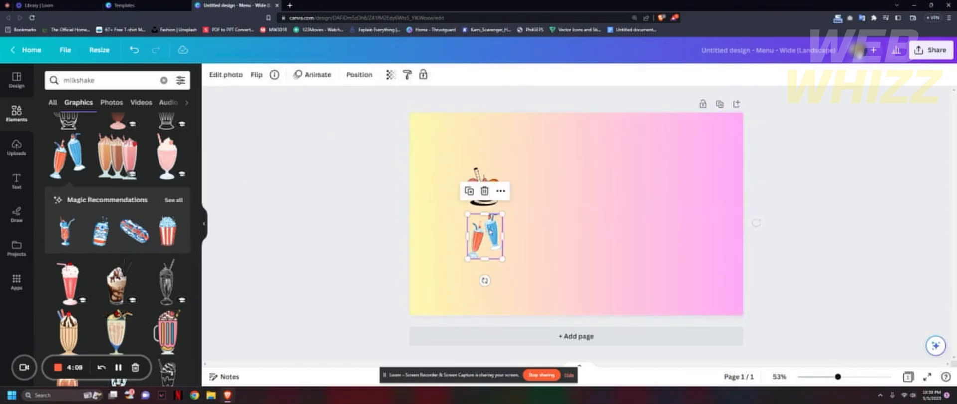
# Search the elements for "waffle" and add the graphic of a waffle wedge with strawberries to the page.
pyautogui.click(163, 80)
pyautogui.write('waff')
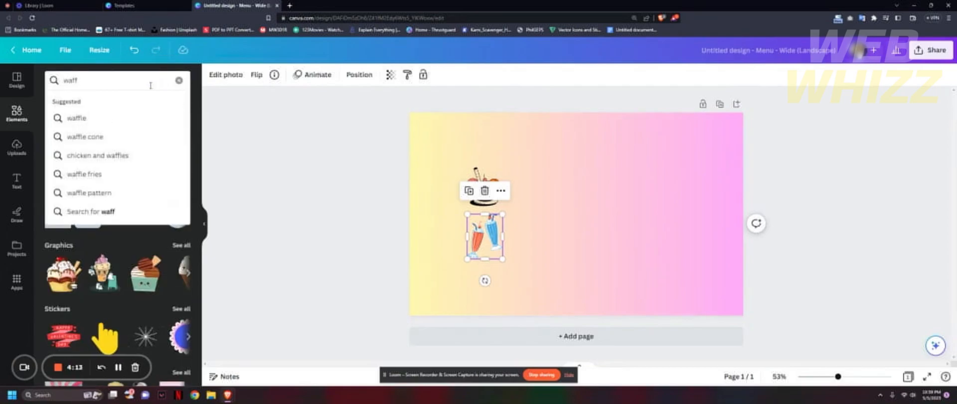
pyautogui.click(82, 117)
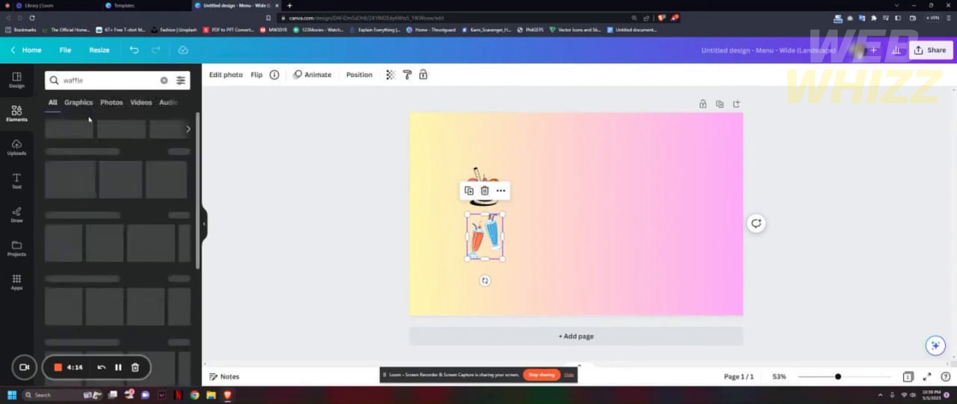
pyautogui.click(178, 152)
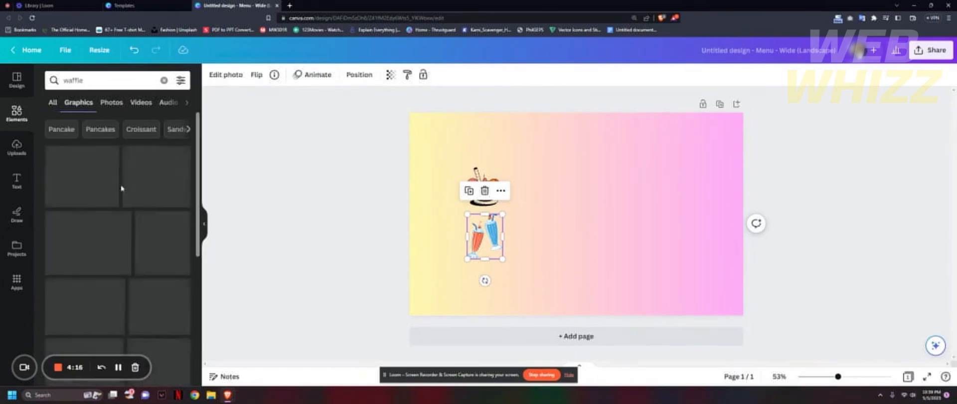
pyautogui.scroll(-1, 127, 207)
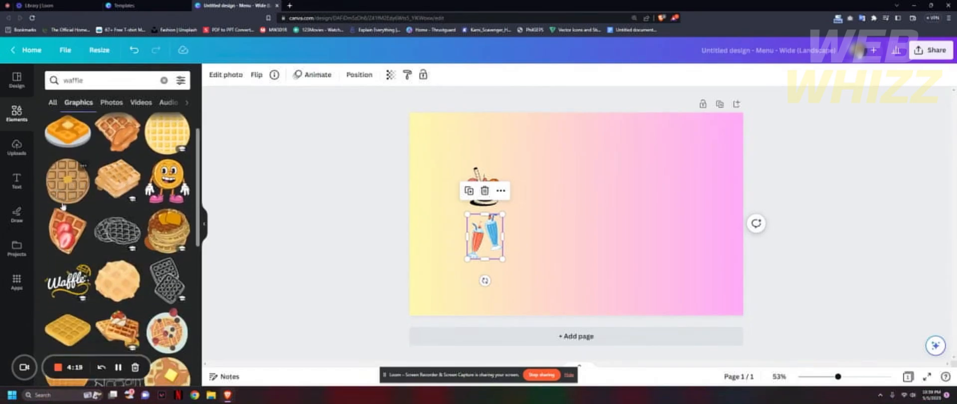
pyautogui.click(72, 232)
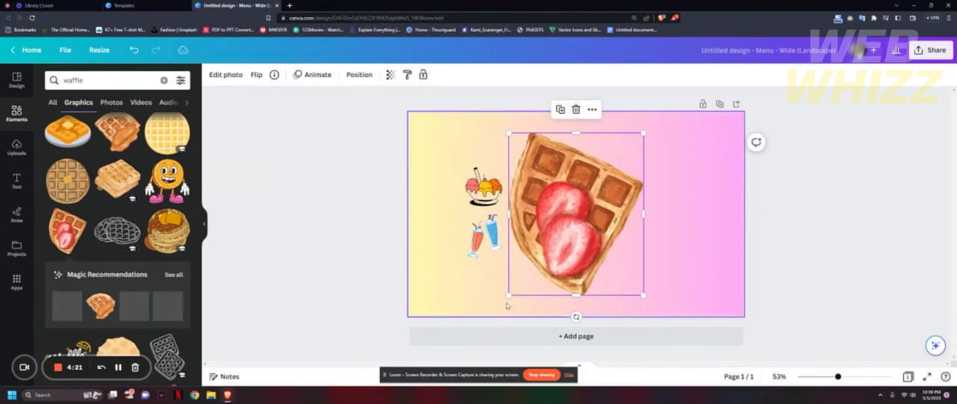
# Shrink the strawberry waffle graphic to match the other graphics and place it below the milkshakes.
pyautogui.moveTo(643, 294); pyautogui.dragTo(510, 264)
pyautogui.click(530, 288)
pyautogui.click(523, 284)
pyautogui.moveTo(502, 243); pyautogui.dragTo(496, 282)
pyautogui.click(568, 261)
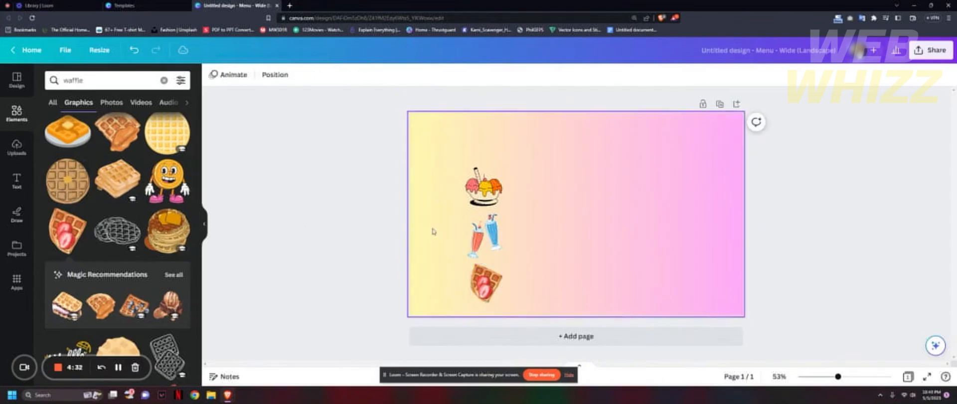
# Add a heading reading "Menu" and place it above the ice cream bowl.
pyautogui.click(15, 183)
pyautogui.click(78, 190)
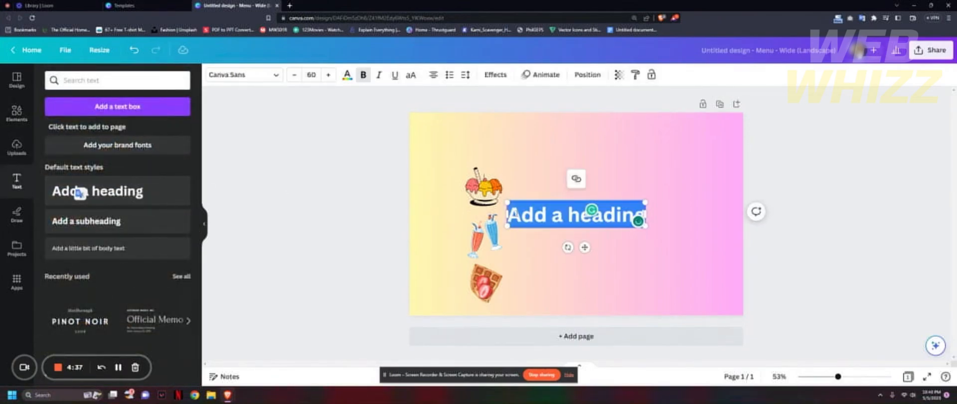
pyautogui.write('Menu')
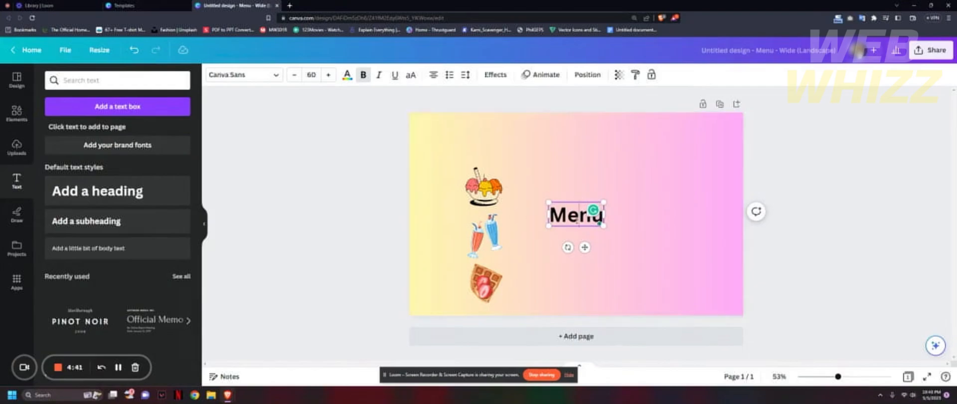
pyautogui.moveTo(578, 215); pyautogui.dragTo(518, 196)
pyautogui.moveTo(584, 245); pyautogui.dragTo(504, 167)
# Set the "Menu" heading's font to Telegraf Medium and move the heading toward the page's upper-left corner.
pyautogui.click(241, 76)
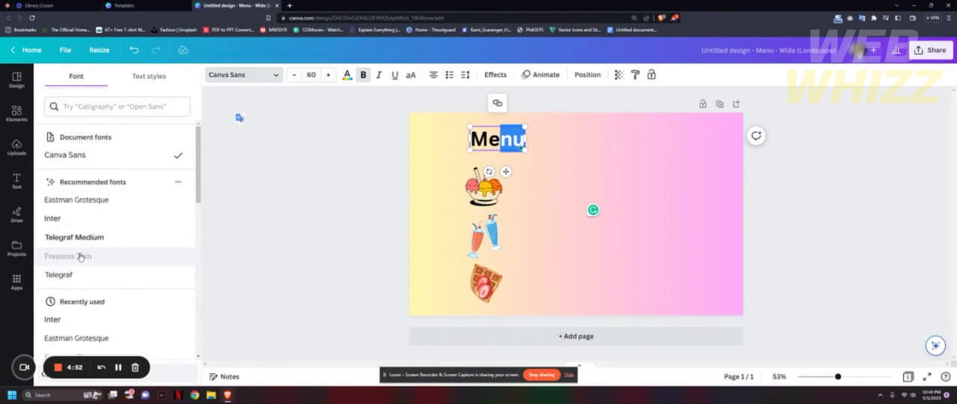
pyautogui.click(91, 237)
pyautogui.click(518, 154)
pyautogui.moveTo(503, 142); pyautogui.dragTo(463, 149)
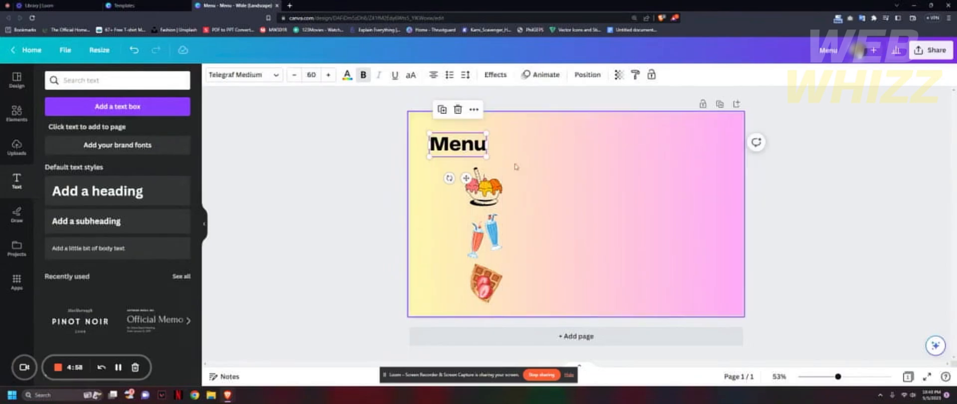
# Add a subheading reading "Desserts" directly below the "Menu" heading.
pyautogui.click(125, 224)
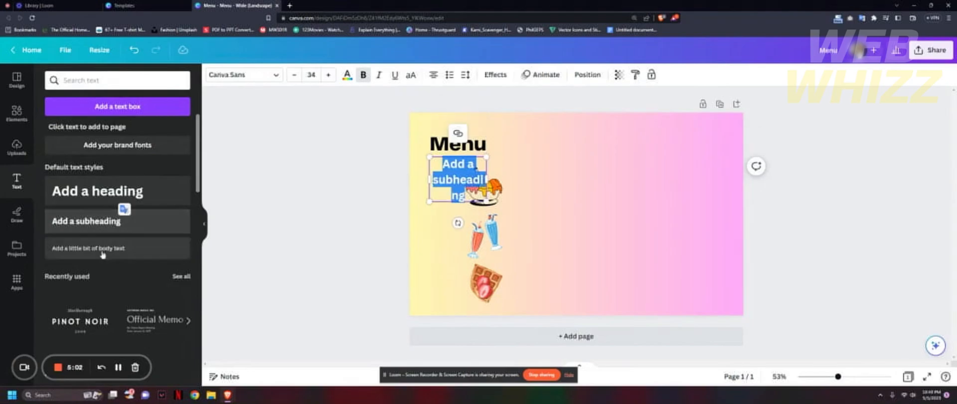
pyautogui.write('D')
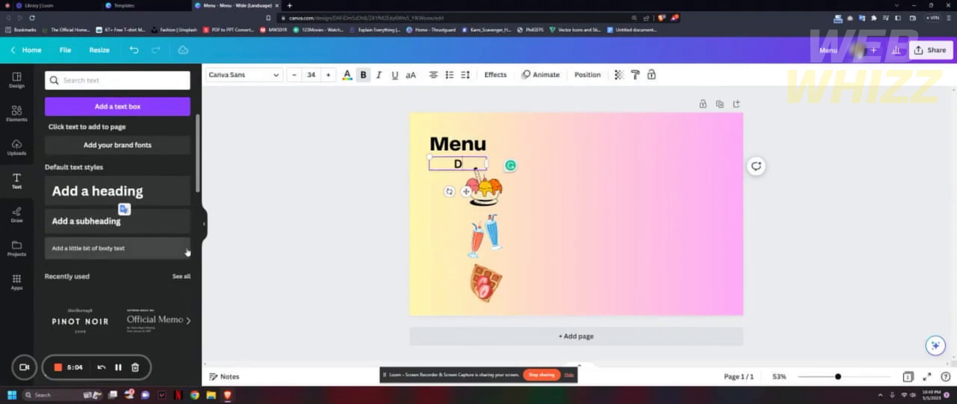
pyautogui.write('esserts')
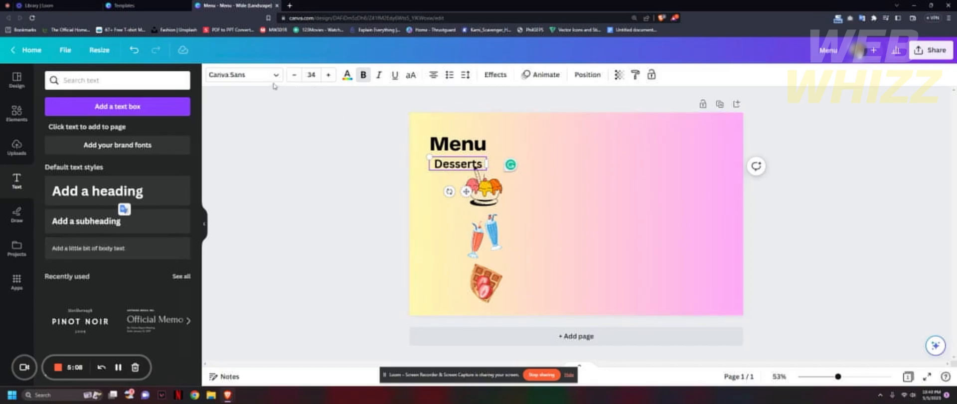
pyautogui.click(259, 75)
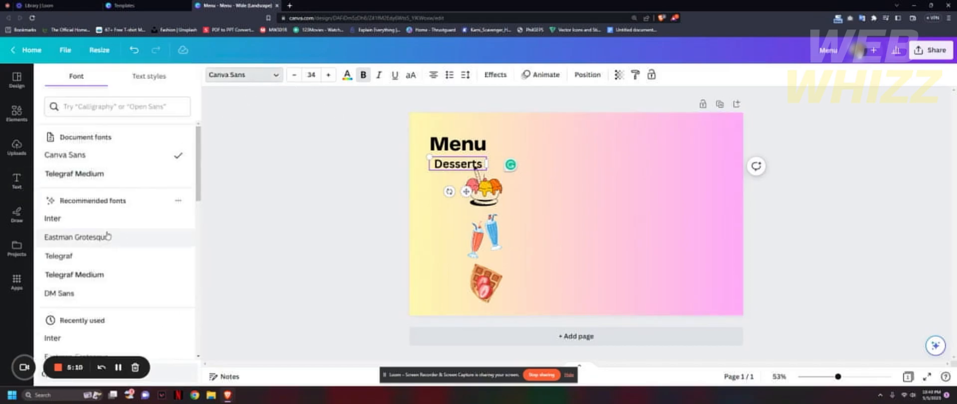
# Move the "Menu" heading and the "Desserts" subheading up toward the page's top edge, keeping them close together.
pyautogui.moveTo(466, 192)
pyautogui.mouseDown()
pyautogui.moveTo(530, 176)
pyautogui.moveTo(501, 187)
pyautogui.moveTo(479, 162)
pyautogui.moveTo(491, 185)
pyautogui.moveTo(506, 185)
pyautogui.moveTo(497, 171)
pyautogui.moveTo(521, 165)
pyautogui.moveTo(475, 157)
pyautogui.moveTo(475, 188)
pyautogui.moveTo(466, 186)
pyautogui.mouseUp()
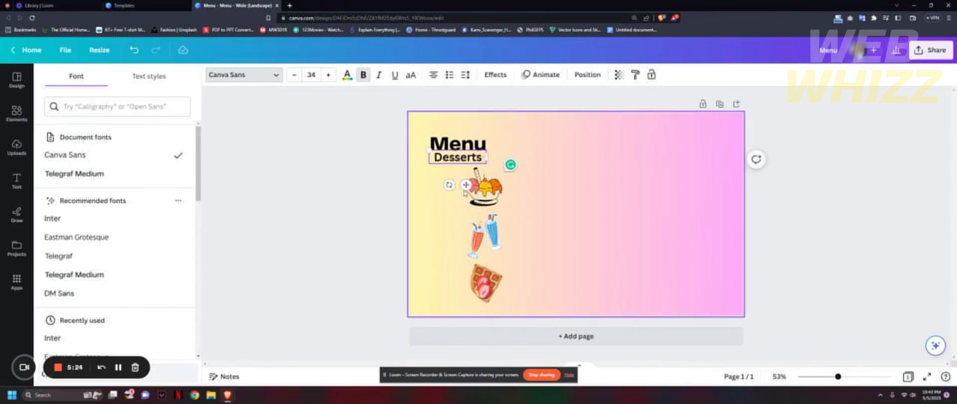
pyautogui.click(470, 144)
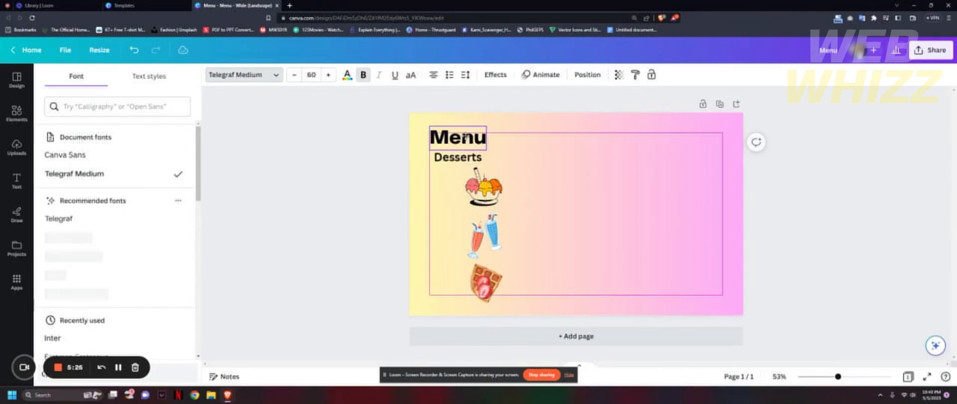
pyautogui.moveTo(464, 159); pyautogui.dragTo(466, 147)
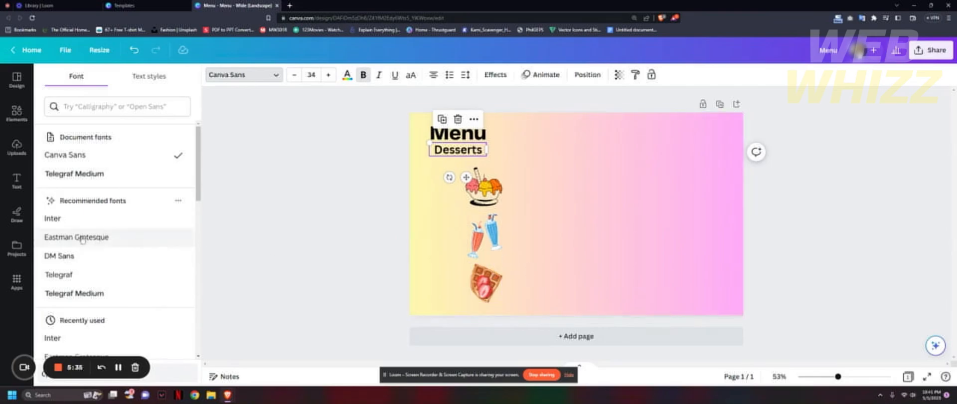
# Add body text reading "Ice cream" and place it to the right of the ice cream bowl graphic.
pyautogui.click(16, 180)
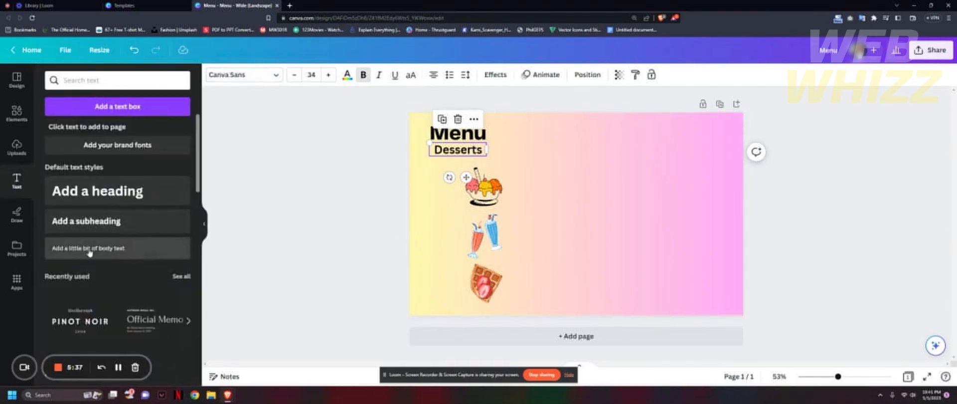
pyautogui.click(102, 251)
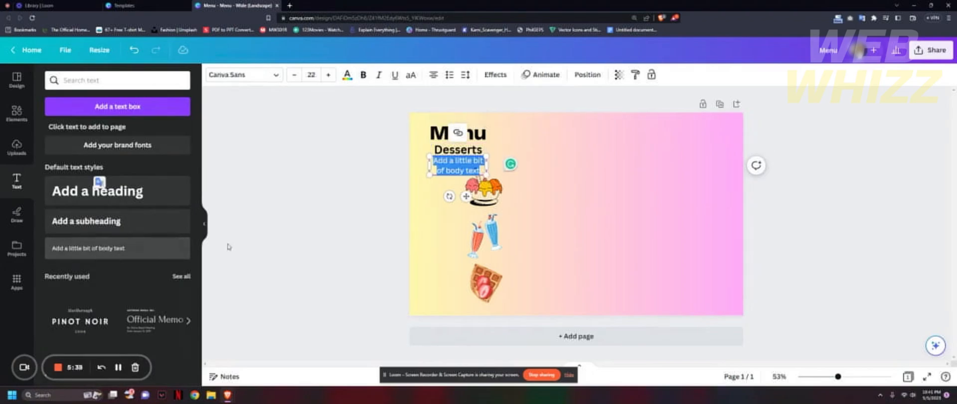
pyautogui.moveTo(466, 196); pyautogui.dragTo(556, 223)
pyautogui.write('Ice crea')
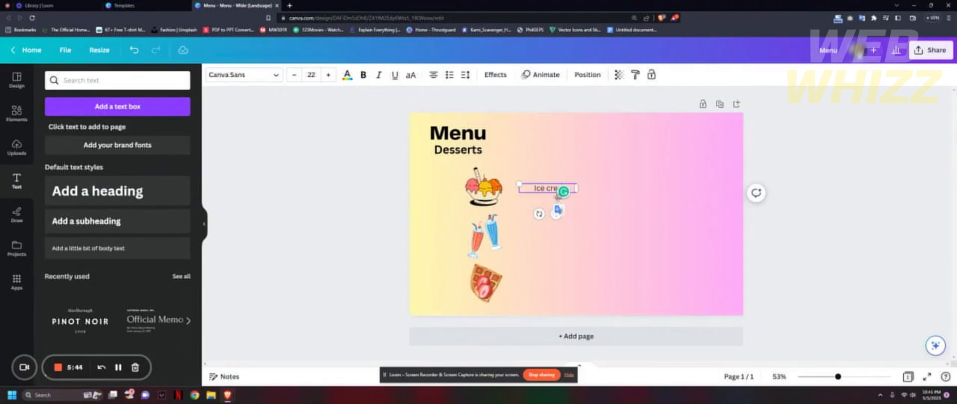
pyautogui.click(579, 249)
pyautogui.moveTo(552, 187); pyautogui.dragTo(558, 190)
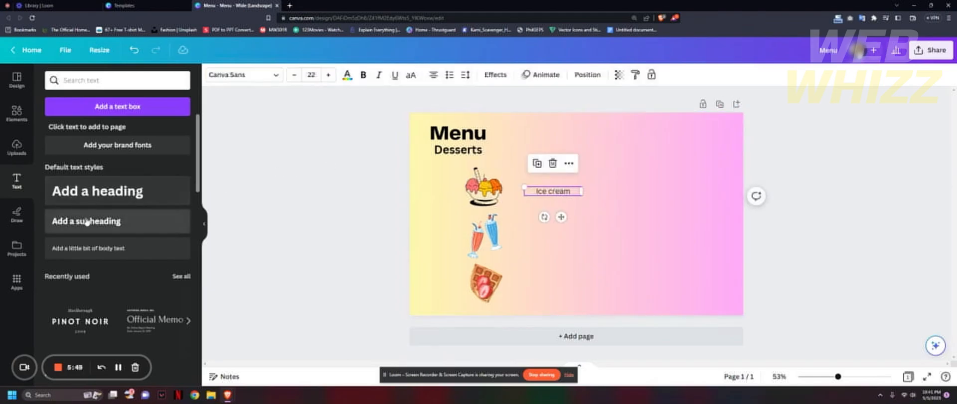
# Add body text reading "Milkshake" and place it beside the milkshake graphic, below the "Ice cream" label.
pyautogui.click(97, 255)
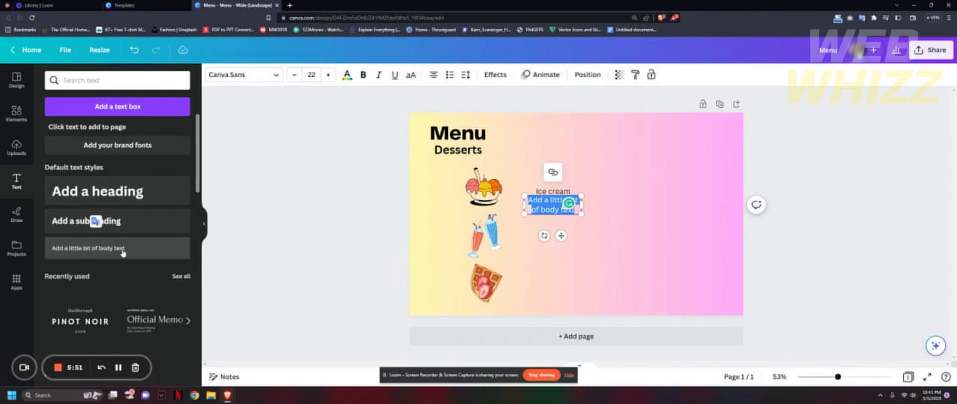
pyautogui.write('Milkshake')
pyautogui.press('BackSpace')
pyautogui.press('BackSpace')
pyautogui.press('BackSpace')
pyautogui.press('BackSpace')
pyautogui.write('ak')
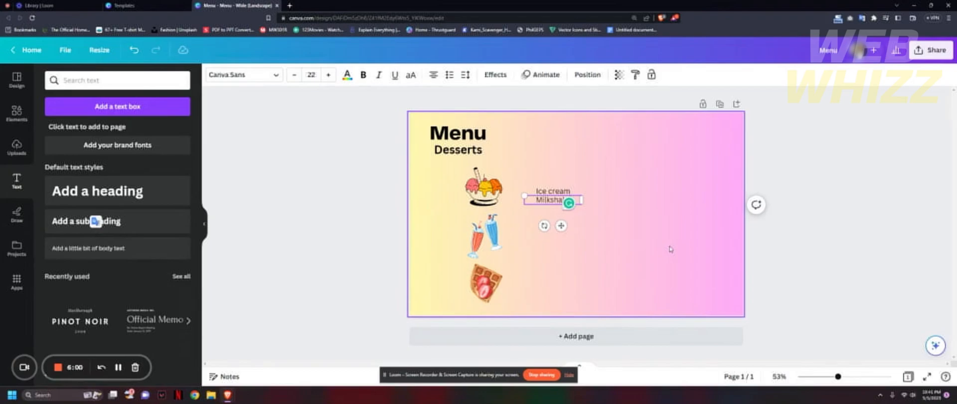
pyautogui.moveTo(561, 225); pyautogui.dragTo(558, 255)
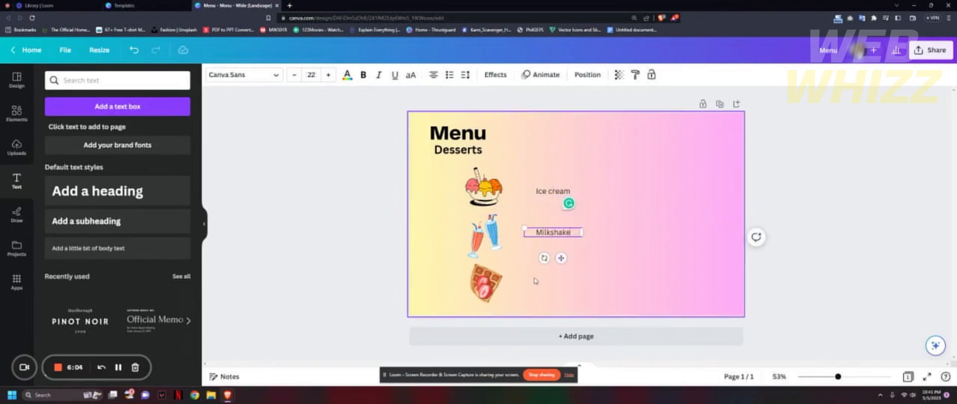
# Add body text reading "Waffles" and place it beside the waffle graphic, below the "Milkshake" label.
pyautogui.click(157, 249)
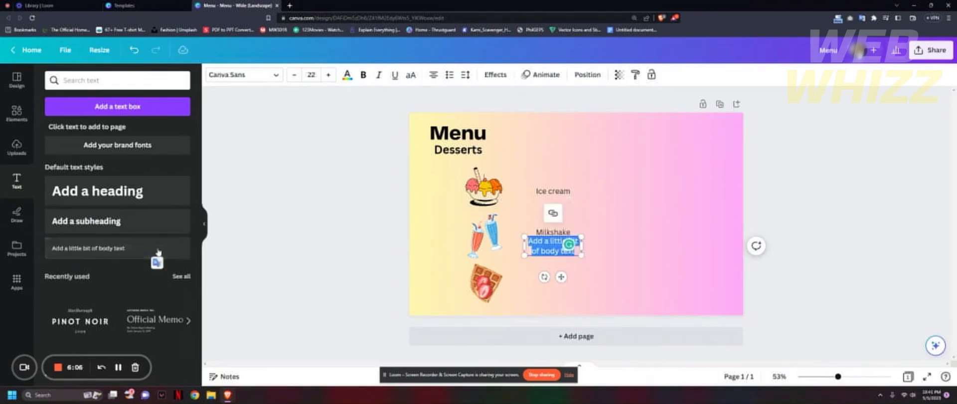
pyautogui.write('Waffle')
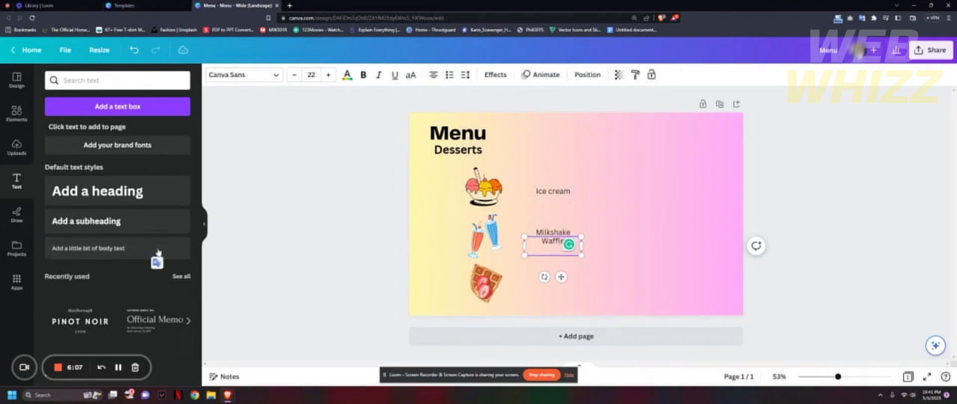
pyautogui.write('s')
pyautogui.moveTo(561, 276); pyautogui.dragTo(564, 315)
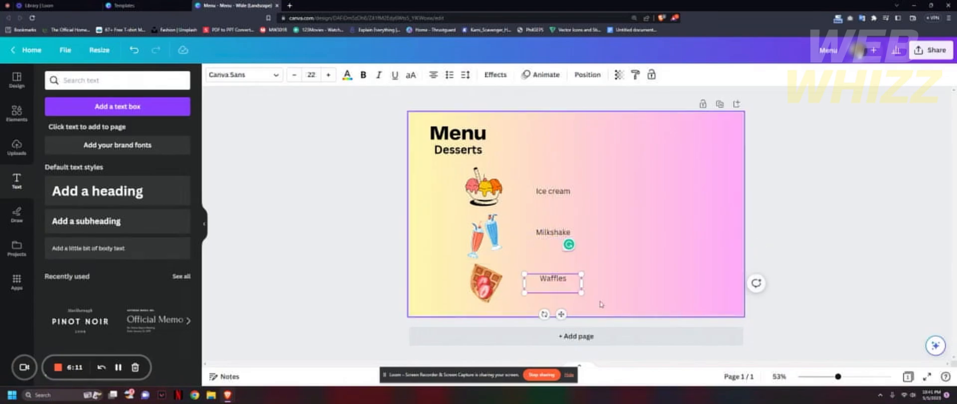
pyautogui.click(613, 290)
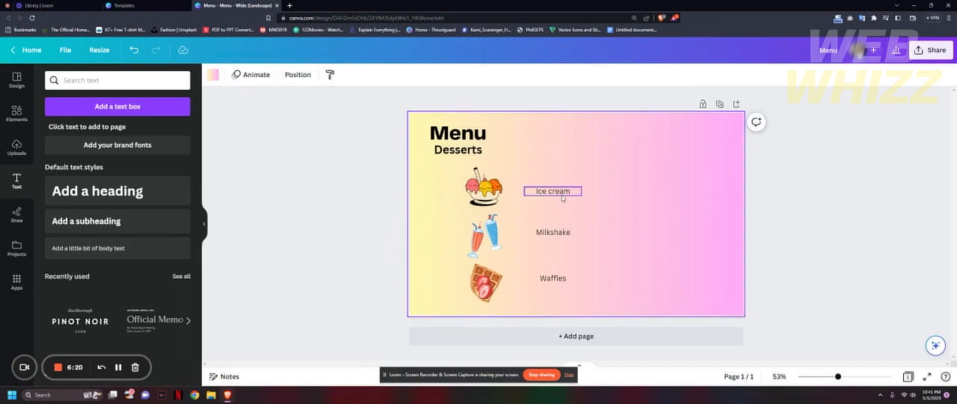
# Add body text reading "$2.00" to the right of the "Ice cream" label, level with it.
pyautogui.click(167, 249)
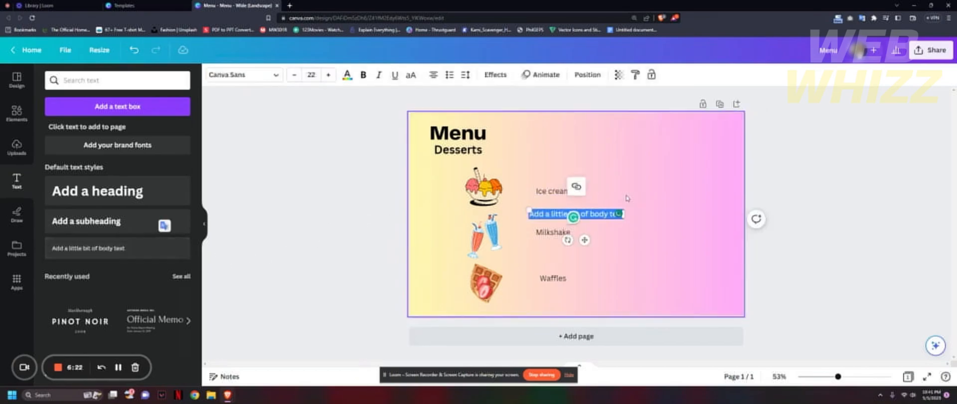
pyautogui.moveTo(584, 240); pyautogui.dragTo(651, 217)
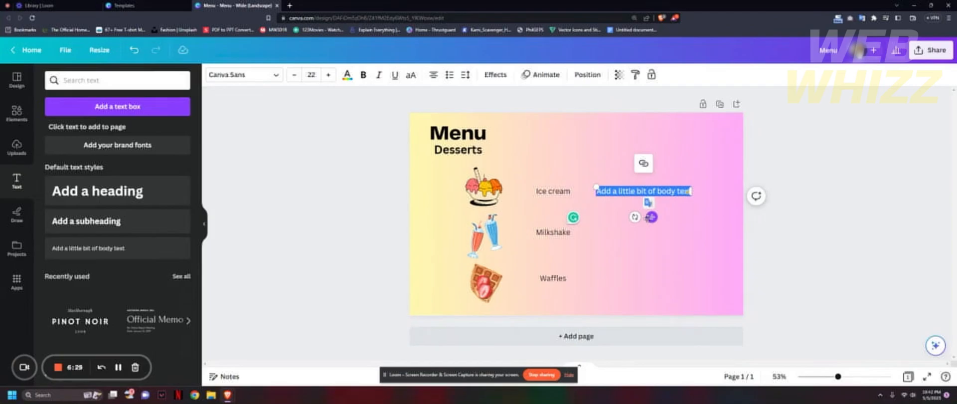
pyautogui.press('BackSpace')
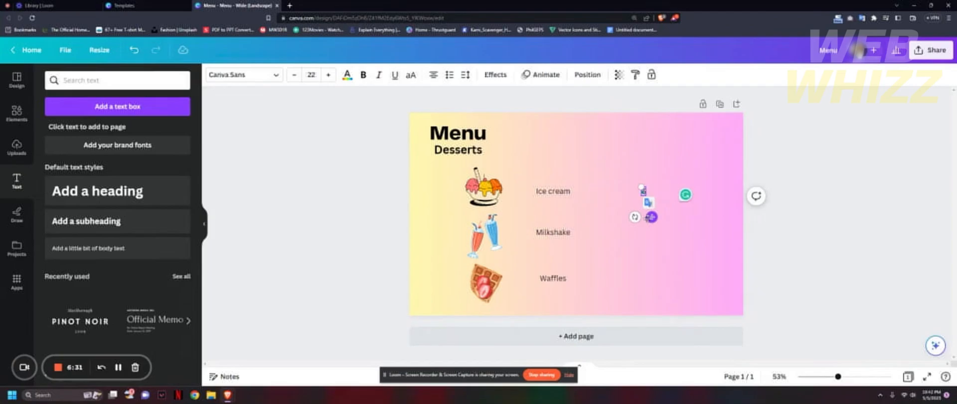
pyautogui.write('$2.00')
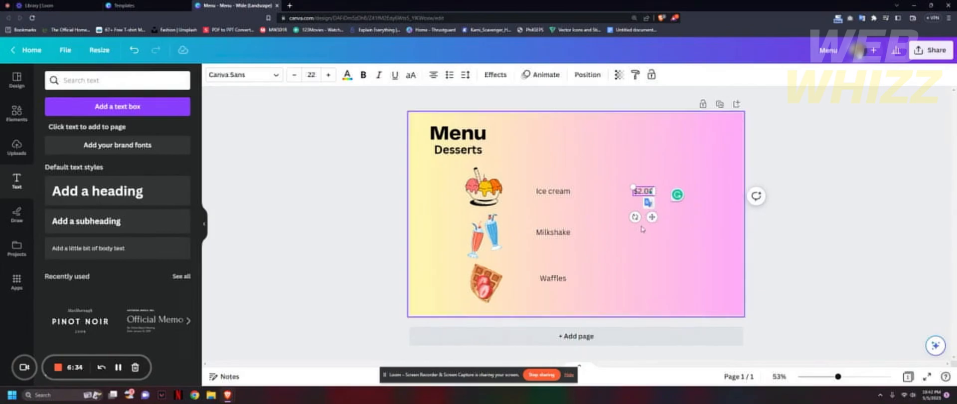
pyautogui.click(644, 230)
# Copy the ice cream price into the "Milkshake" row, directly below the original, and change the copy to $3.00.
pyautogui.click(649, 199)
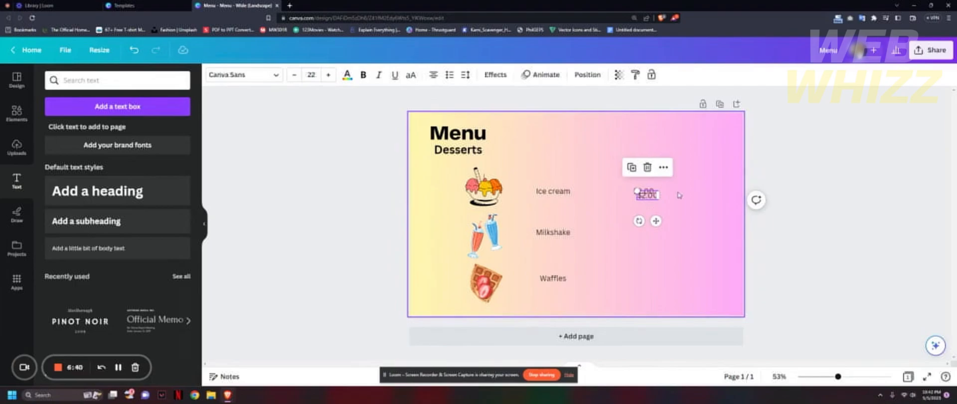
pyautogui.moveTo(651, 217); pyautogui.dragTo(649, 256)
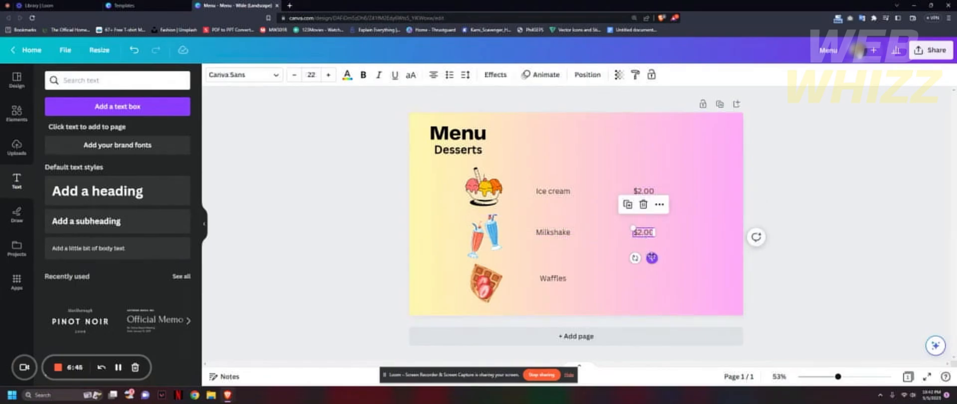
pyautogui.hotkey('ctrl', 'a')
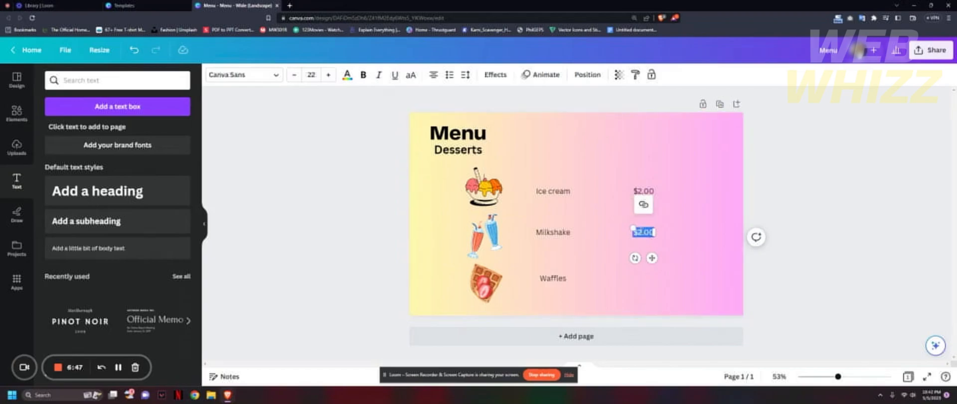
pyautogui.click(642, 232)
pyautogui.press('BackSpace')
pyautogui.write('3')
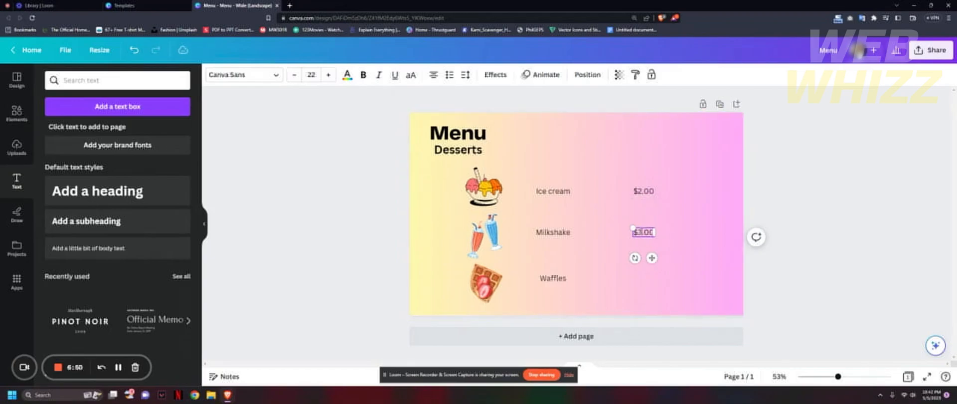
pyautogui.click(669, 269)
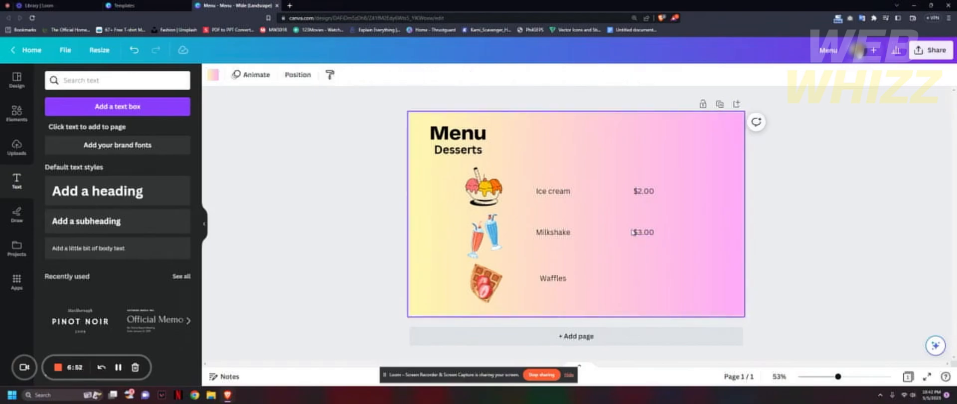
# Paste another $2.00 price and place it in the "Waffles" row, aligned under the other prices.
pyautogui.hotkey('ctrl', 'v')
pyautogui.moveTo(656, 219); pyautogui.dragTo(652, 297)
pyautogui.doubleClick(640, 273)
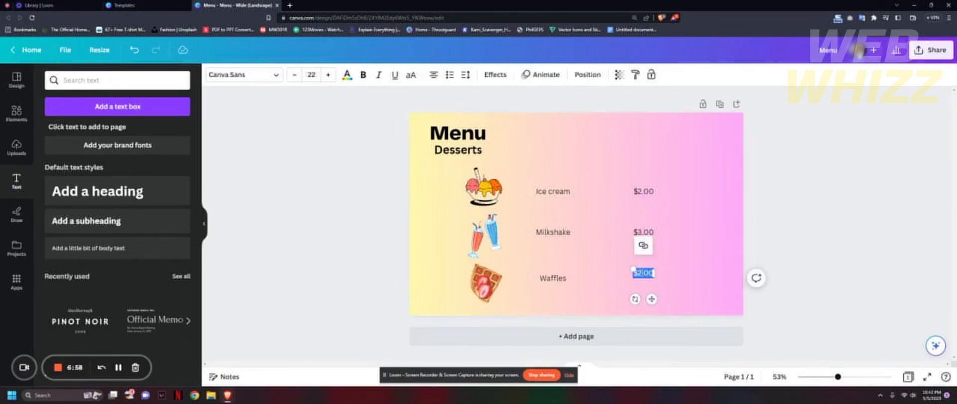
pyautogui.click(691, 280)
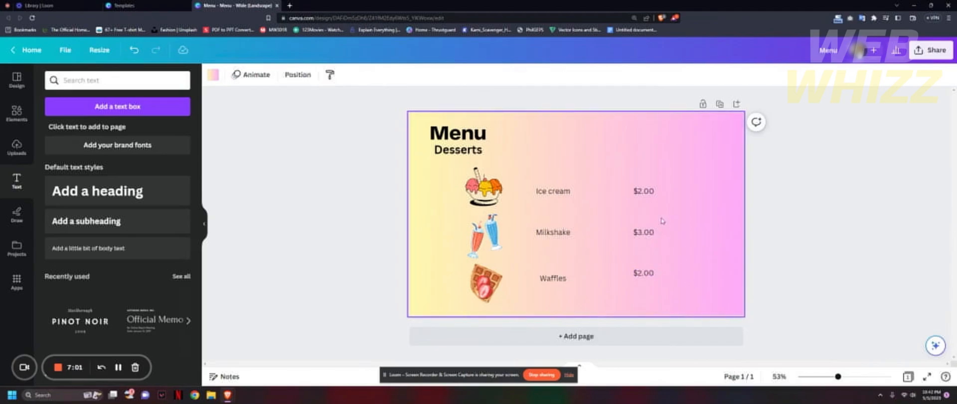
# Make the ice cream, milkshake and waffle prices bold.
pyautogui.doubleClick(643, 191)
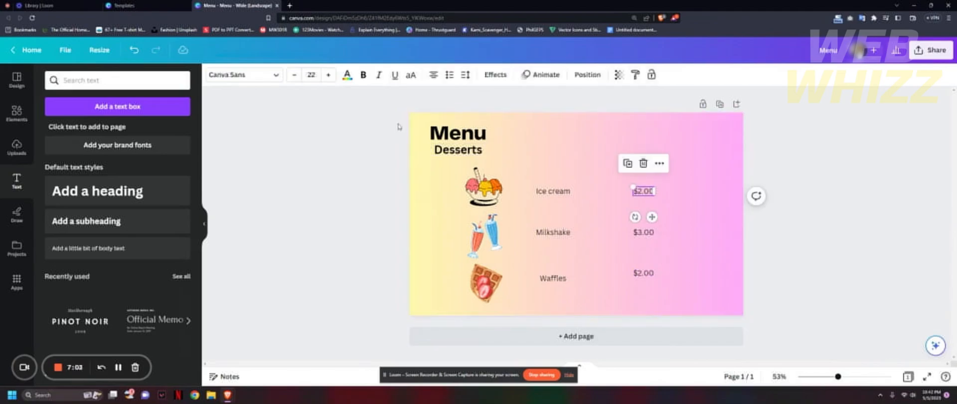
pyautogui.click(362, 77)
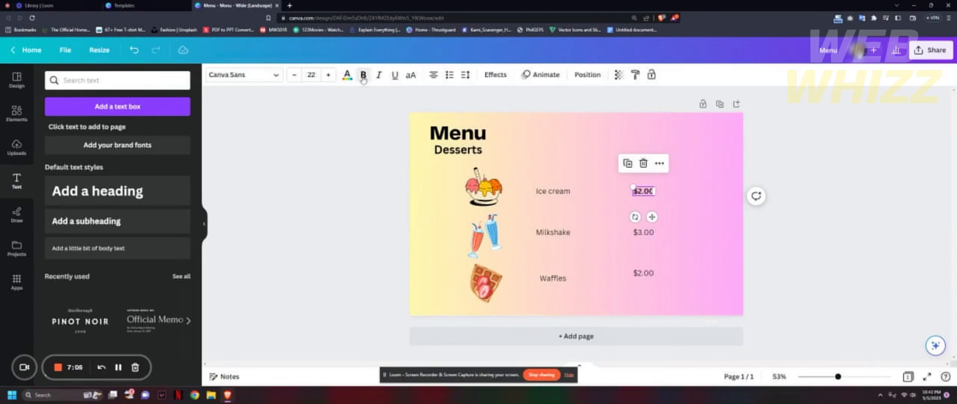
pyautogui.doubleClick(642, 232)
pyautogui.click(362, 75)
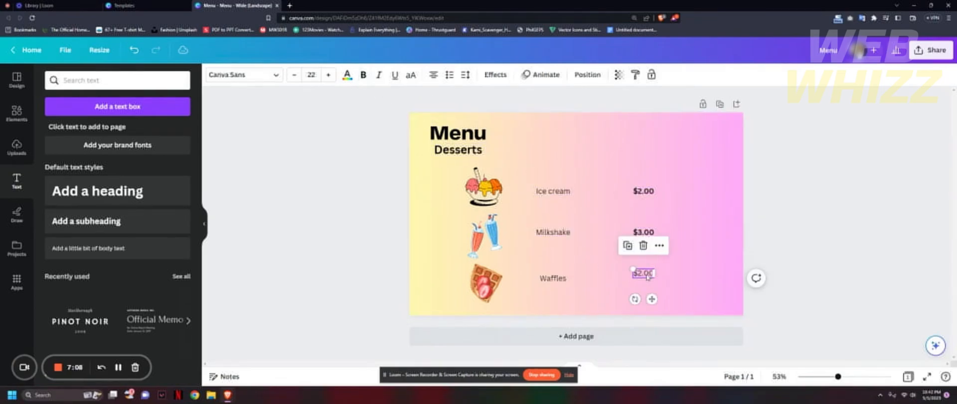
pyautogui.click(363, 75)
pyautogui.click(715, 246)
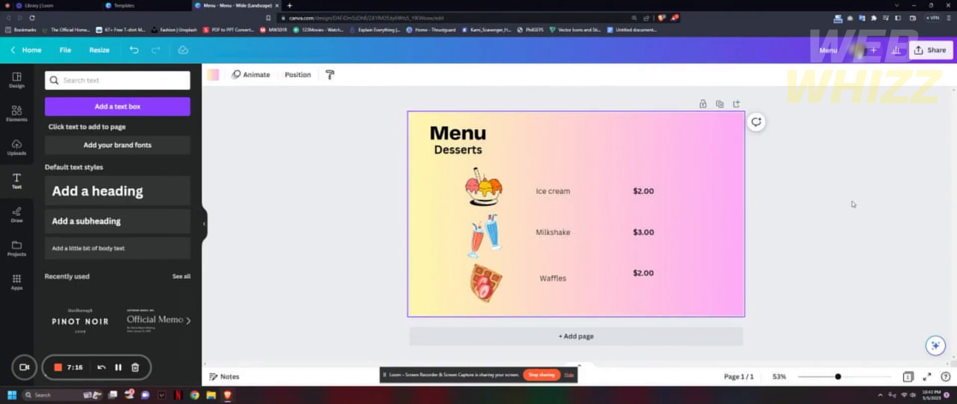
# Open the design's sharing options and examine the access choices for the collaboration link.
pyautogui.click(933, 52)
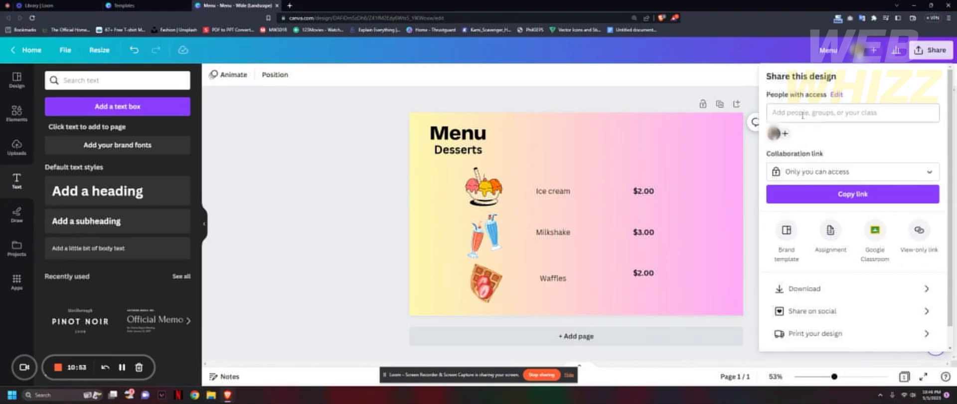
pyautogui.scroll(-1, 889, 162)
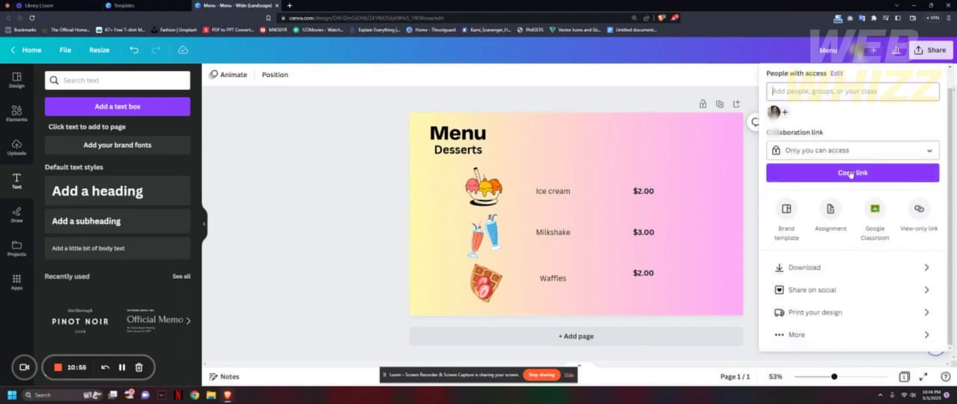
pyautogui.click(887, 151)
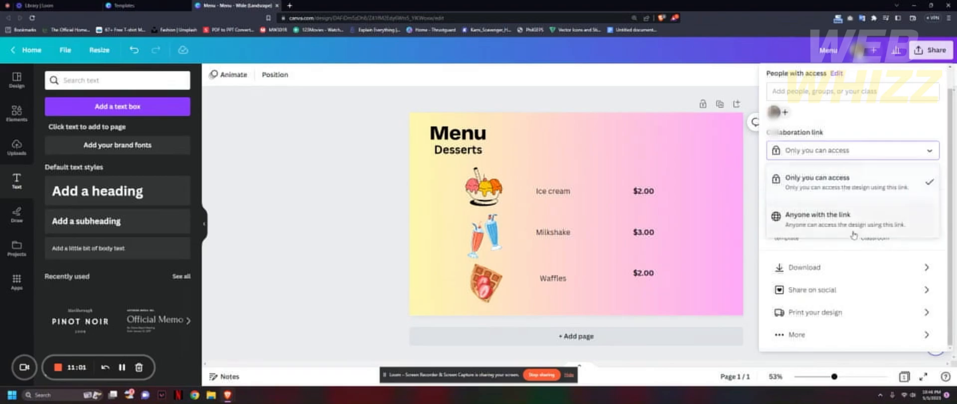
pyautogui.click(889, 148)
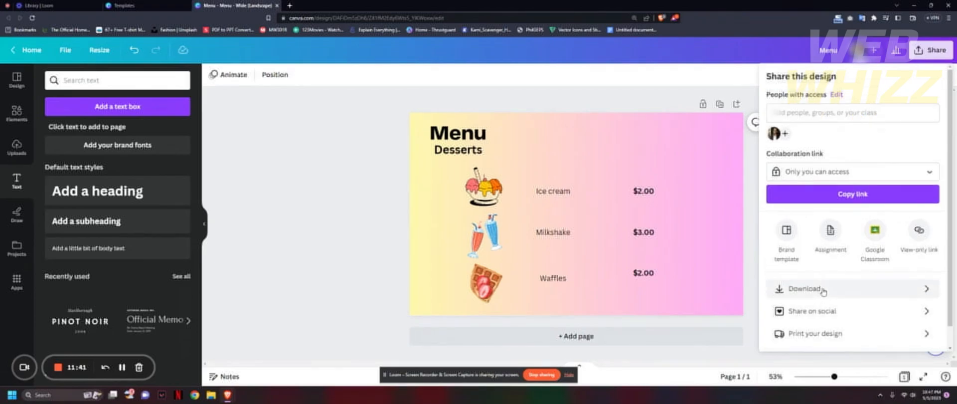
# Download the menu design as a PNG at size 1, then dismiss the download pop-up.
pyautogui.click(831, 291)
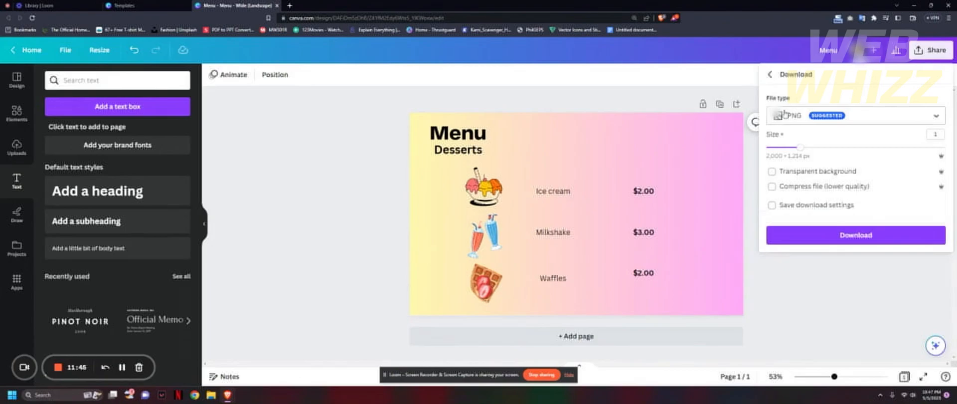
pyautogui.click(865, 121)
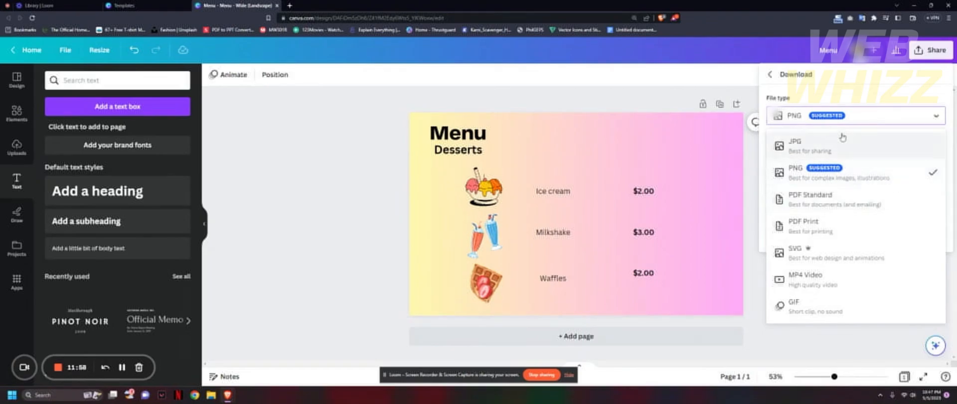
pyautogui.click(826, 120)
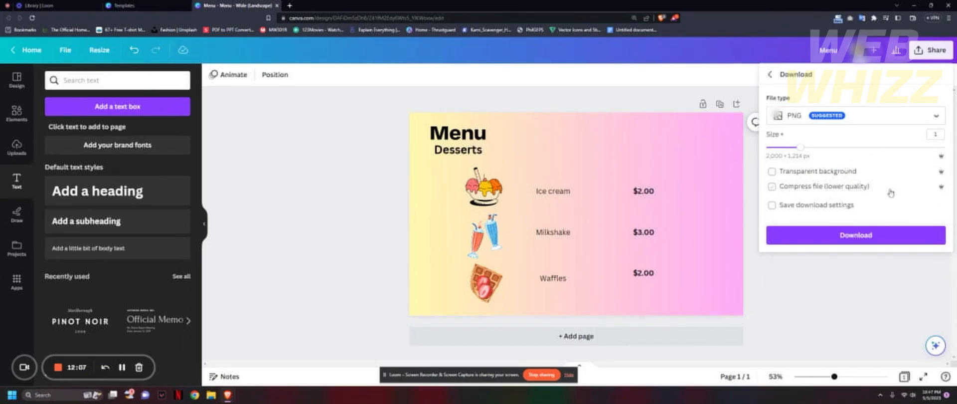
pyautogui.click(890, 234)
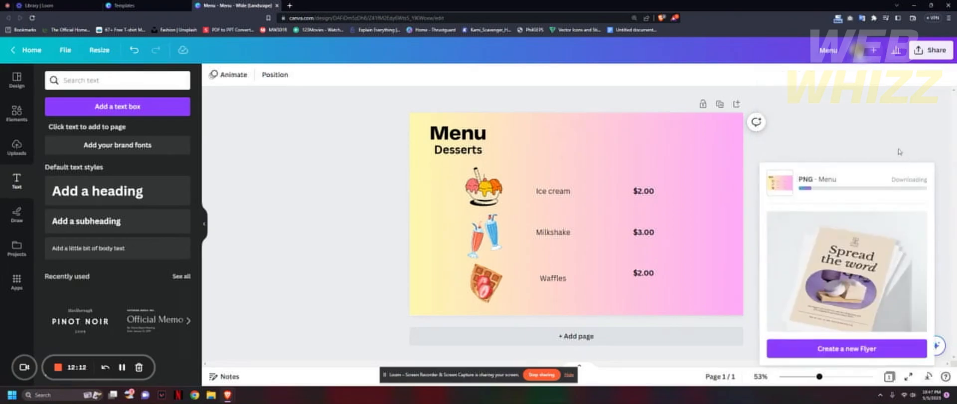
pyautogui.click(895, 142)
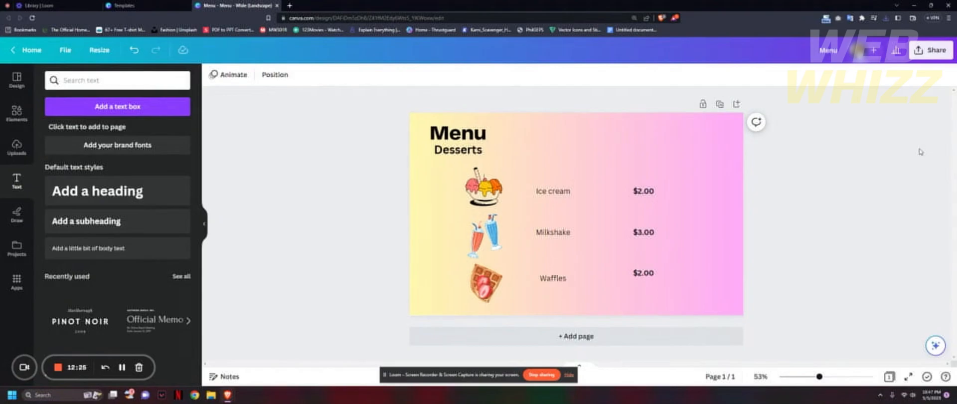